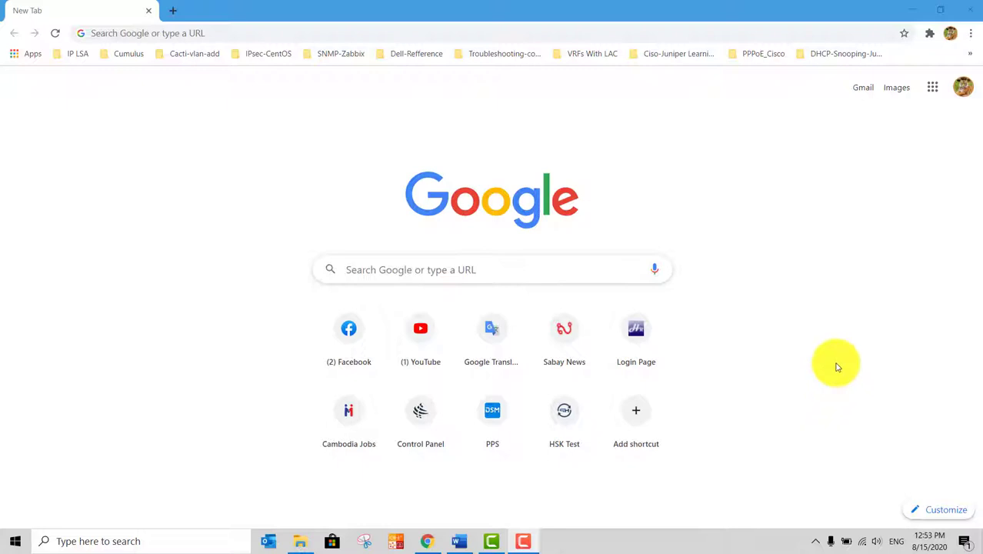
Load gmail.com in the current Chrome tab to reach the inbox
click(464, 37)
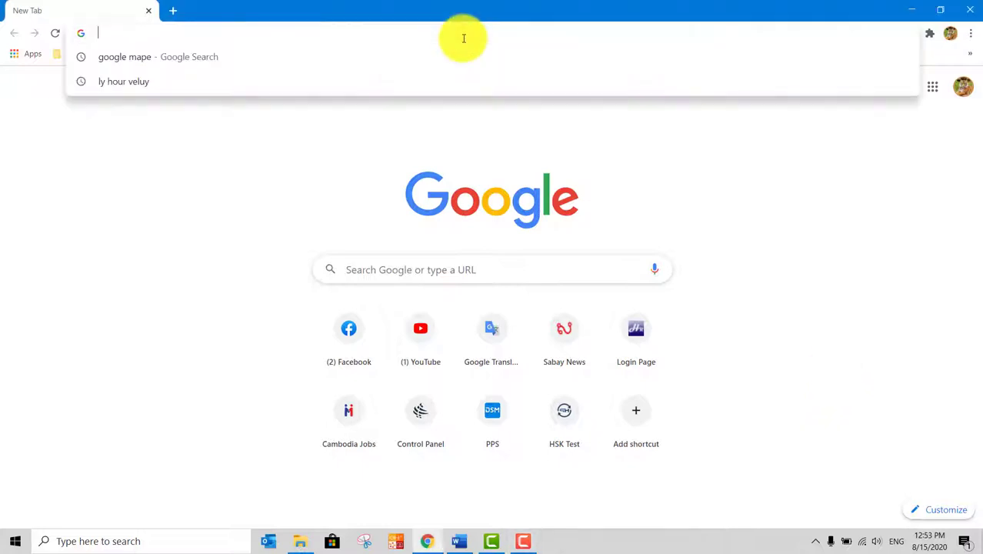
text(gm)
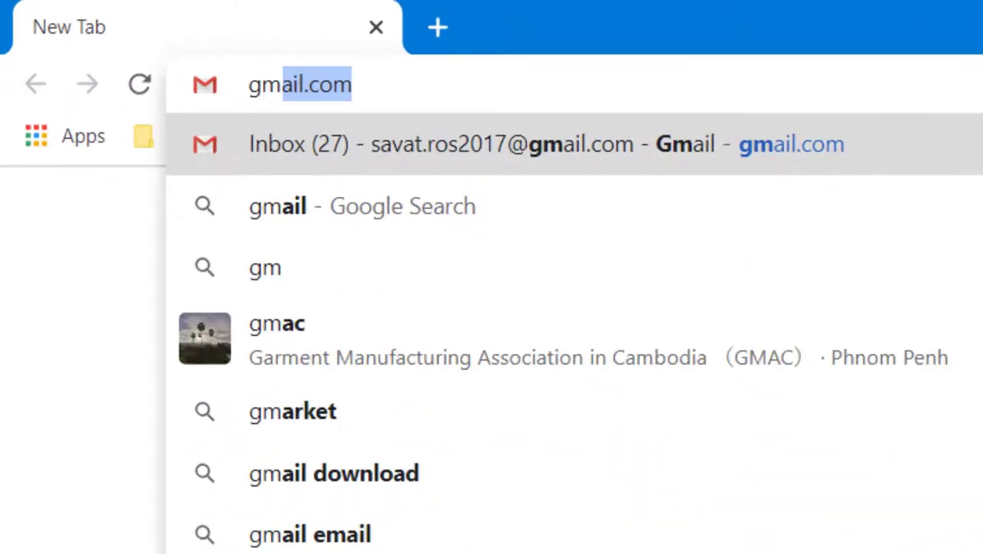
key(Return)
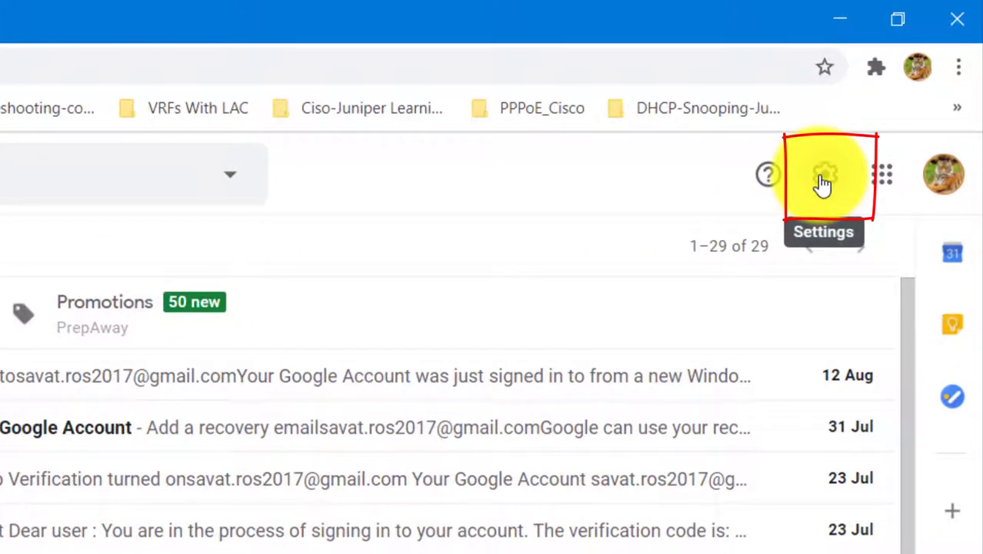
Go to the General tab of Gmail's full settings and scroll to the Signature section
click(823, 182)
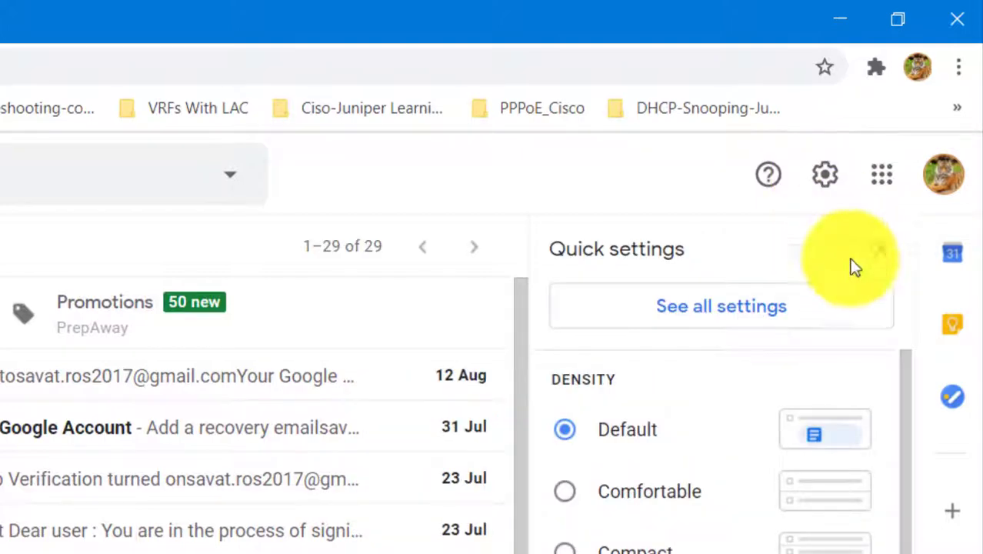
click(737, 310)
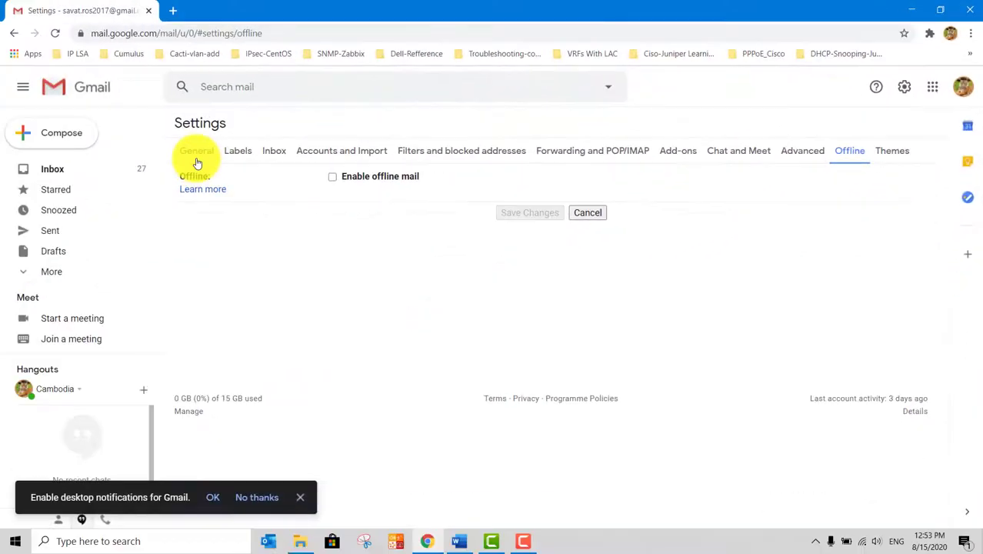
click(197, 157)
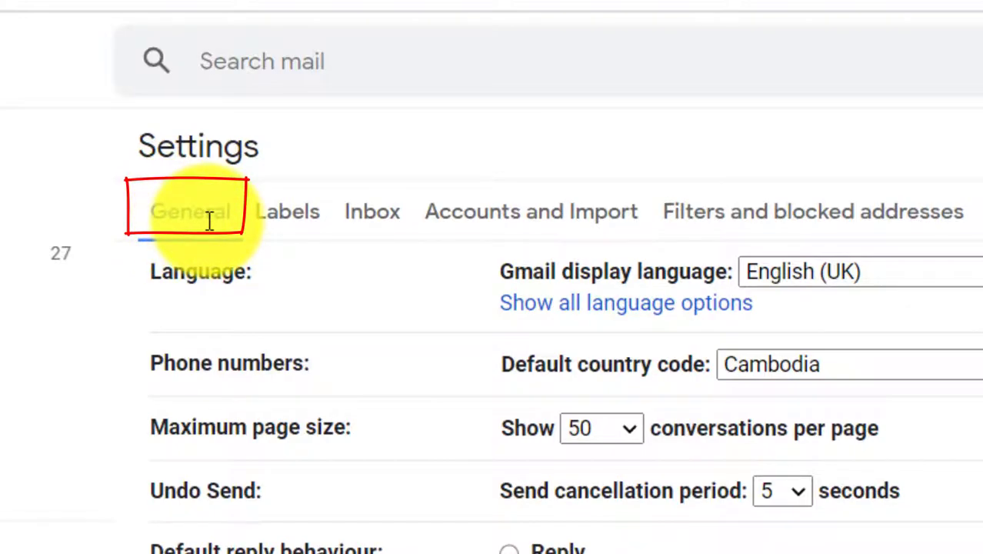
scroll(221, 200, down, 8)
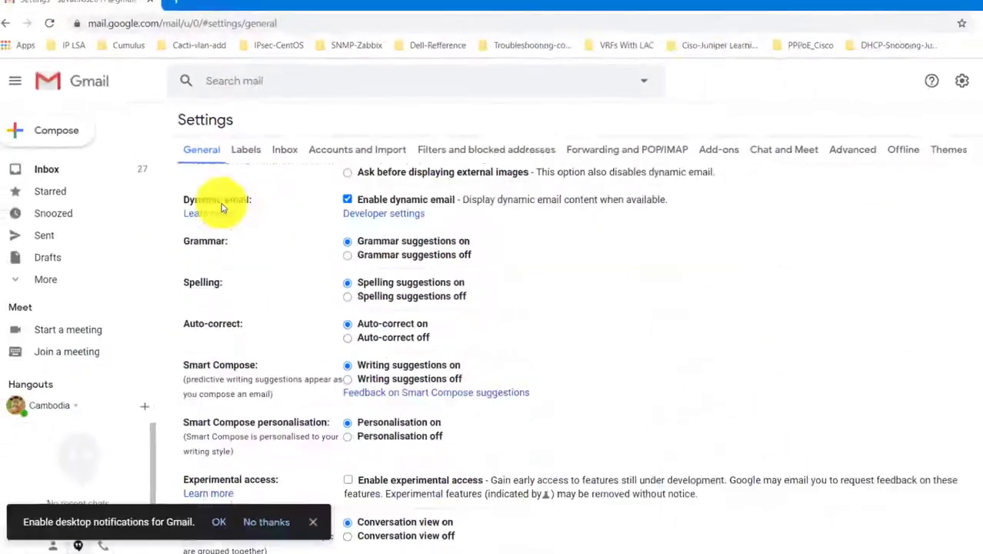
scroll(220, 199, down, 7)
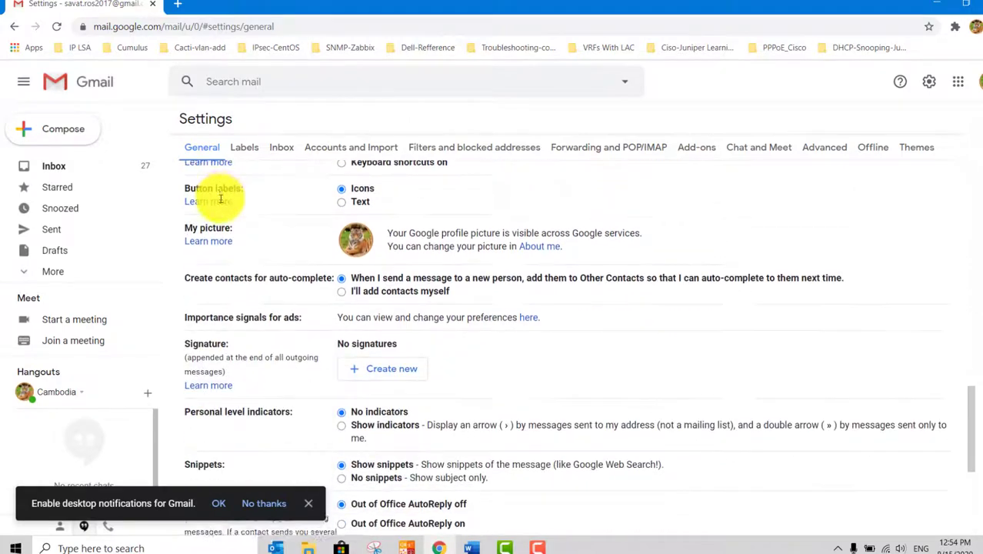
scroll(221, 199, down, 3)
scroll(221, 201, up, 3)
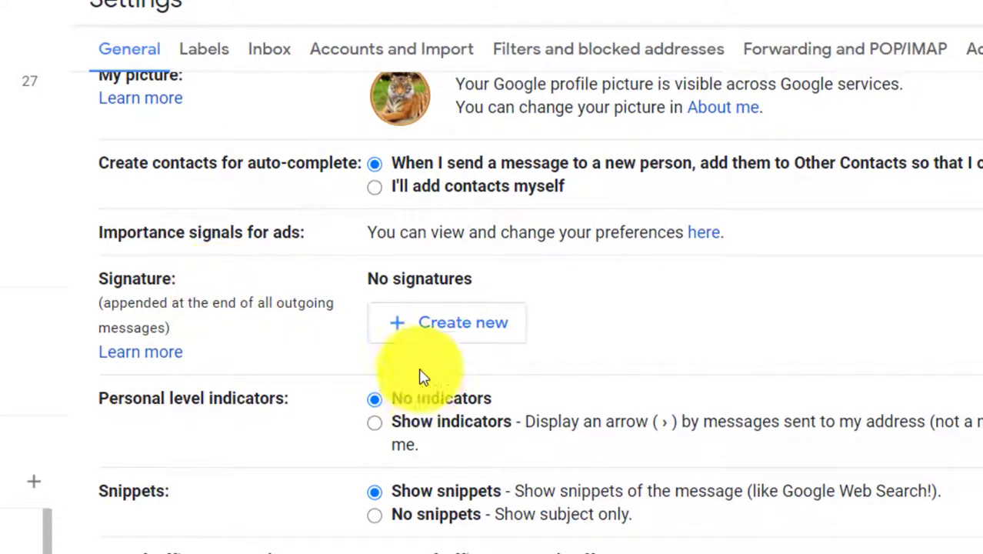
Create a new signature, giving it the person's name as its label
click(435, 329)
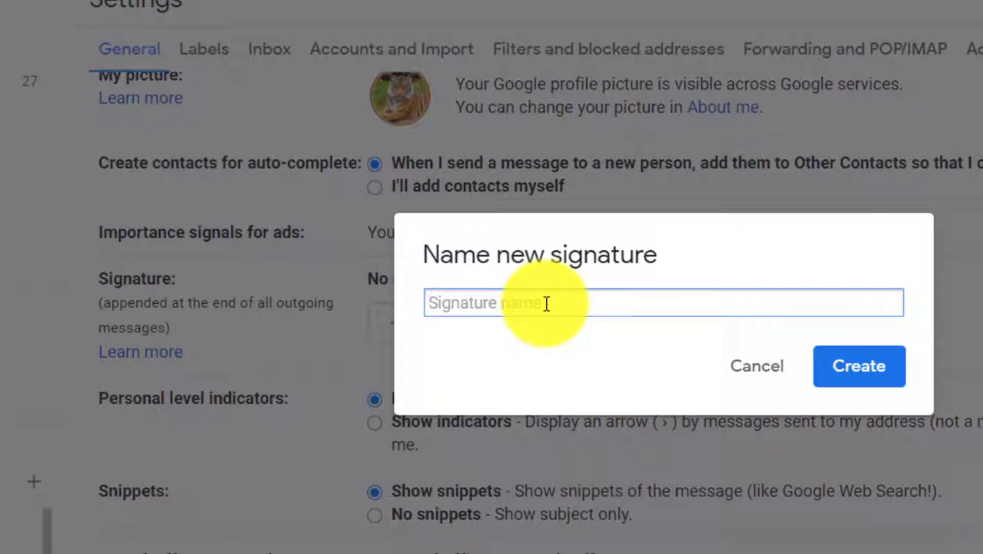
text(S)
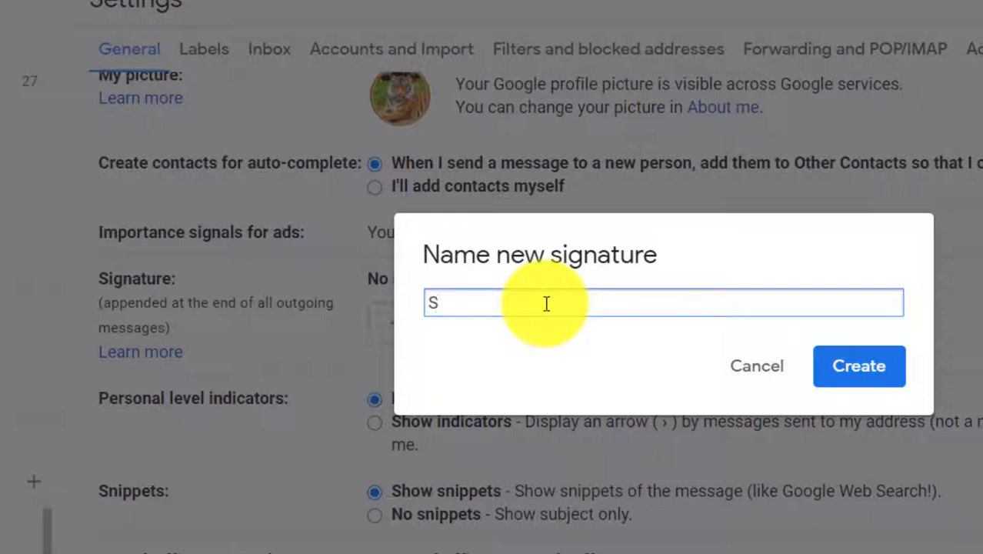
text(avat)
click(846, 367)
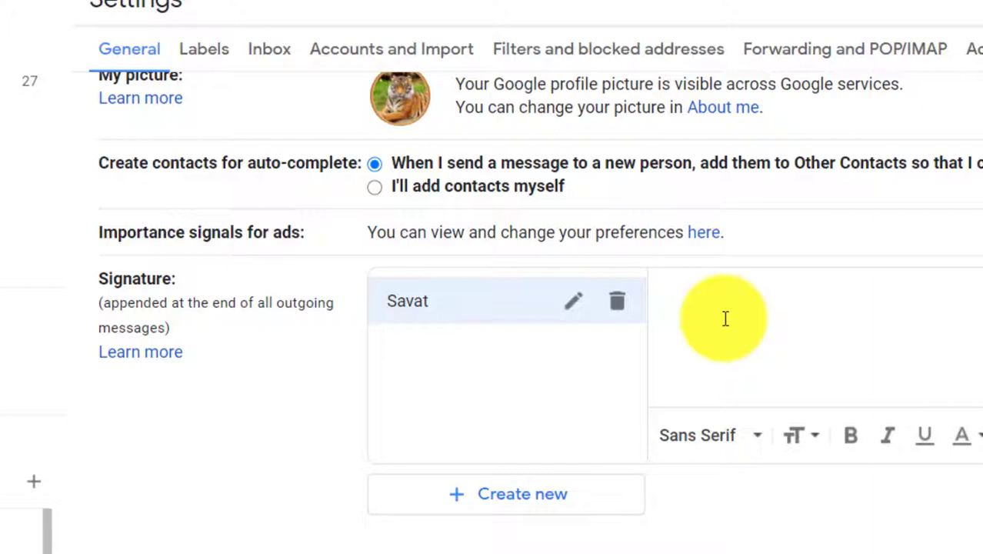
Type three signature lines: the title and name, an 'Addrees' line, and a 'Tel:' phone number
text(Mr. V)
key(BackSpace)
text(Rossavat)
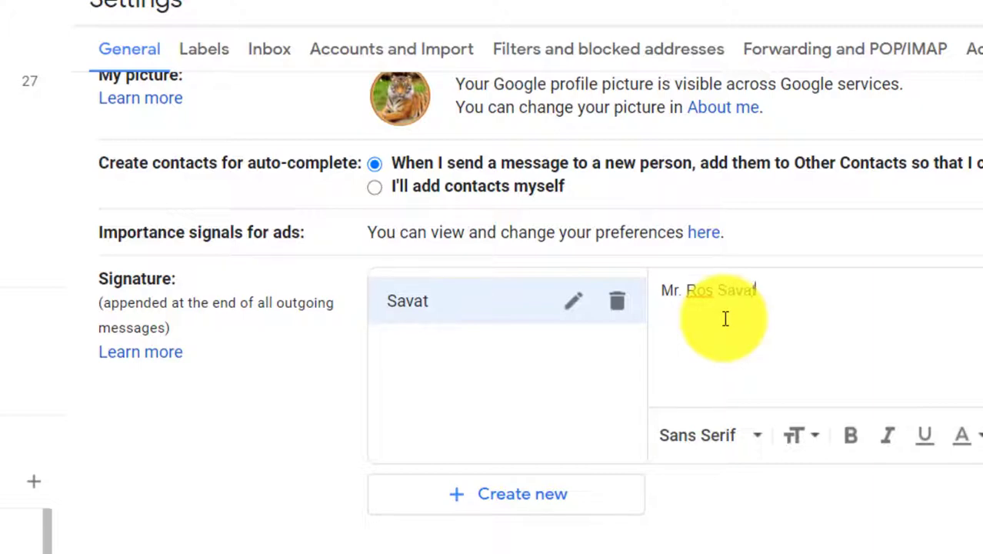
key(Return)
text(Addrees)
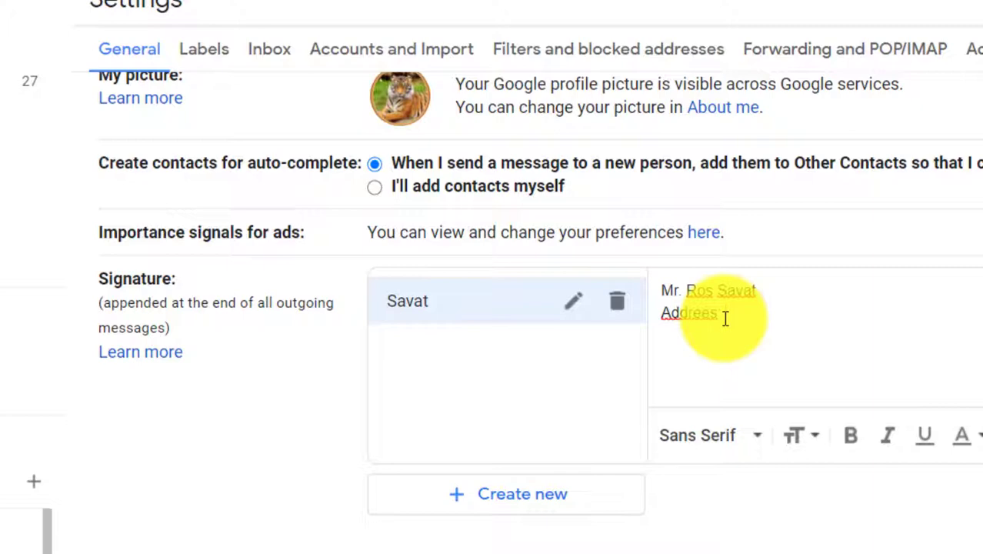
text(#)
text(r)
text(o)
key(BackSpace)
key(BackSpace)
text(hnom Penh)
key(Return)
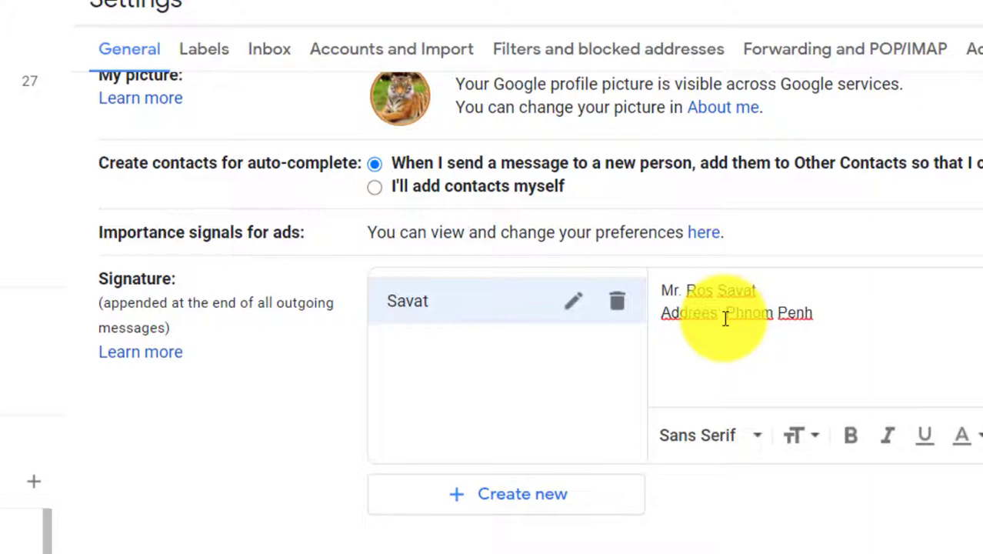
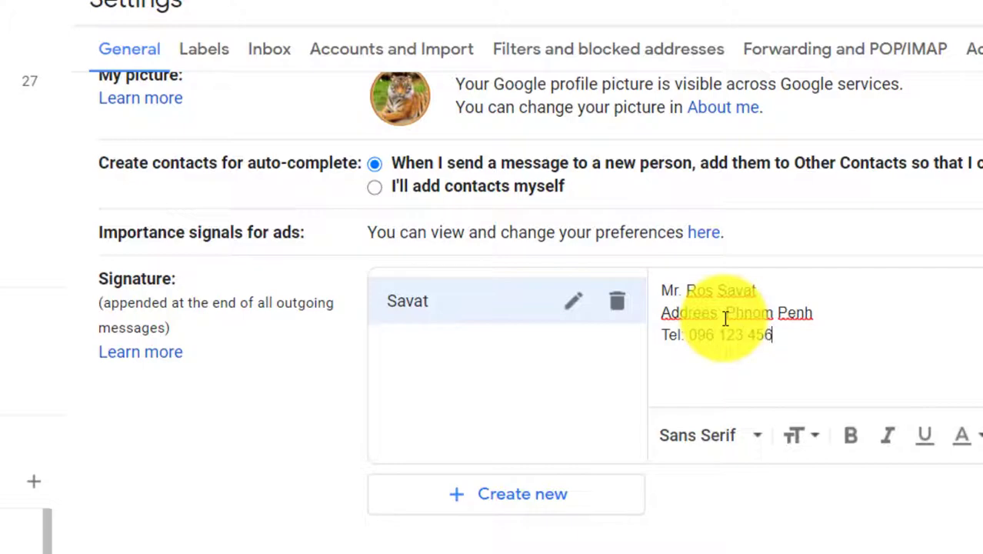
text( /)
text(0)
key(BackSpace)
key(BackSpace)
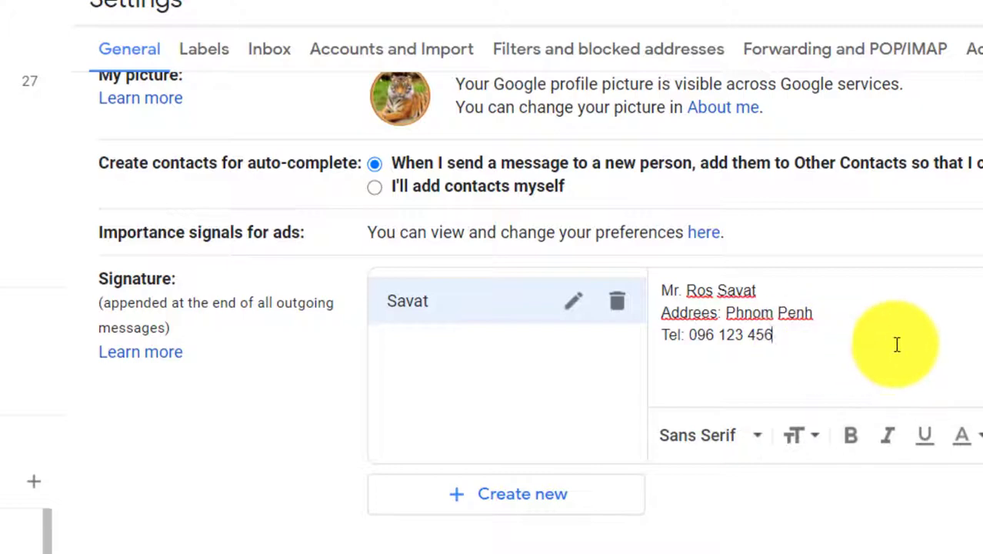
Make the name line blue and bold
drag(768, 290, 663, 285)
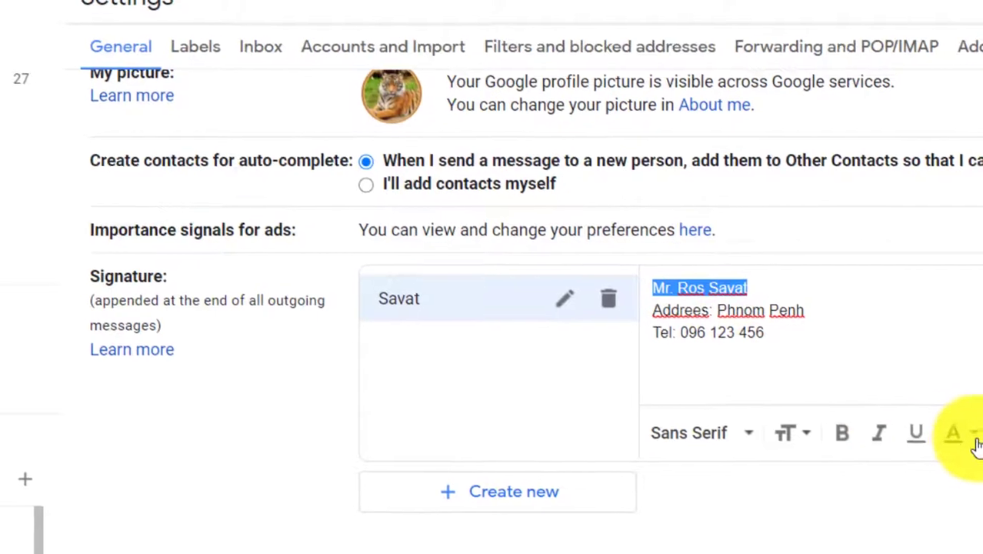
click(963, 435)
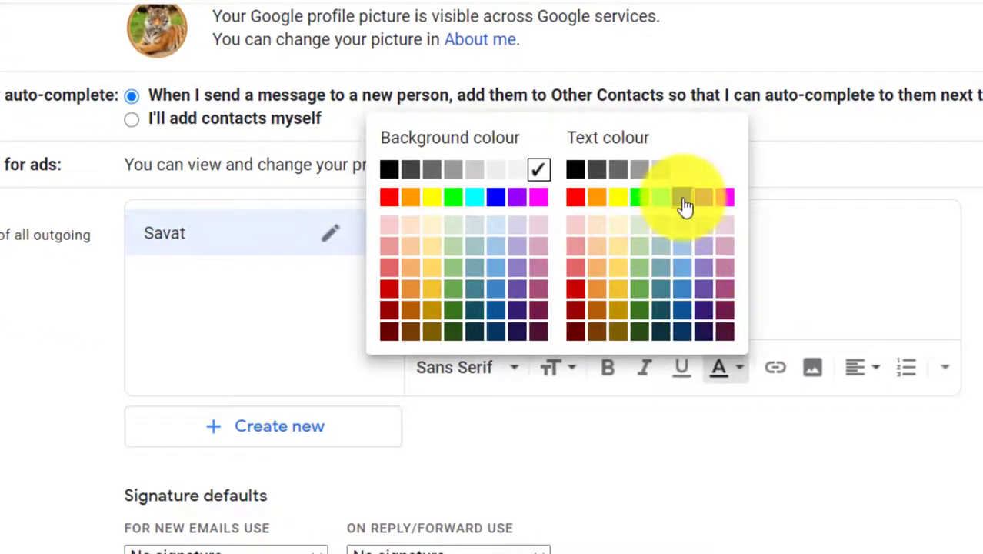
click(747, 215)
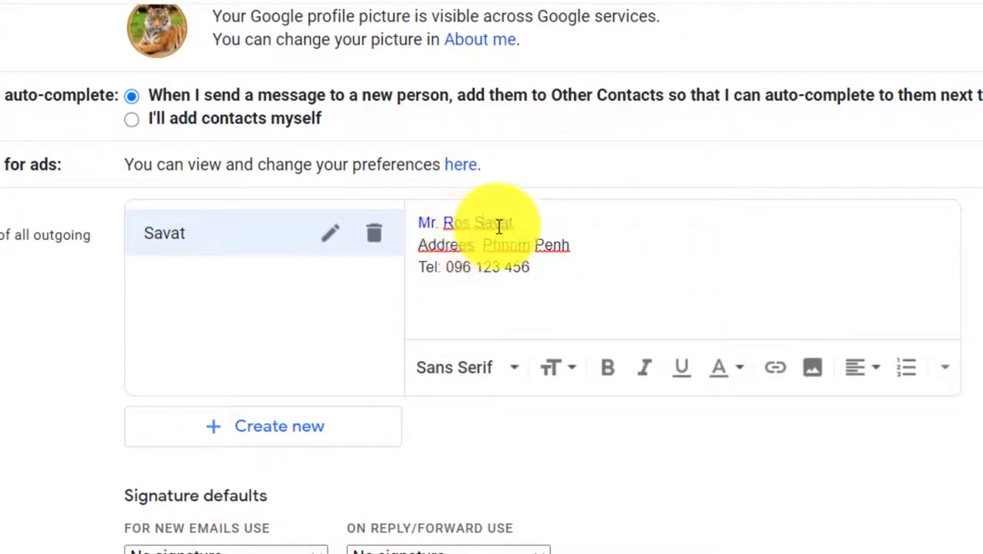
drag(520, 221, 424, 217)
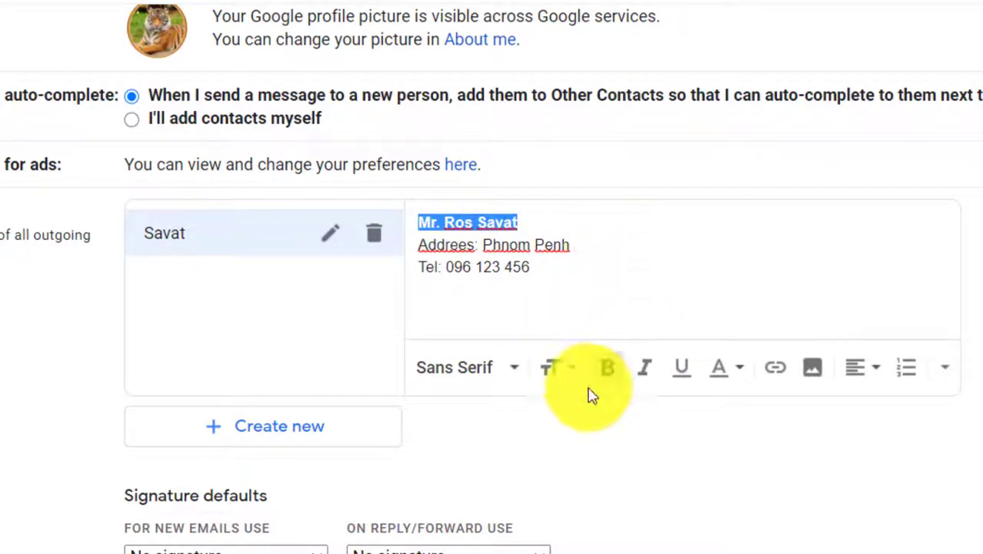
click(509, 254)
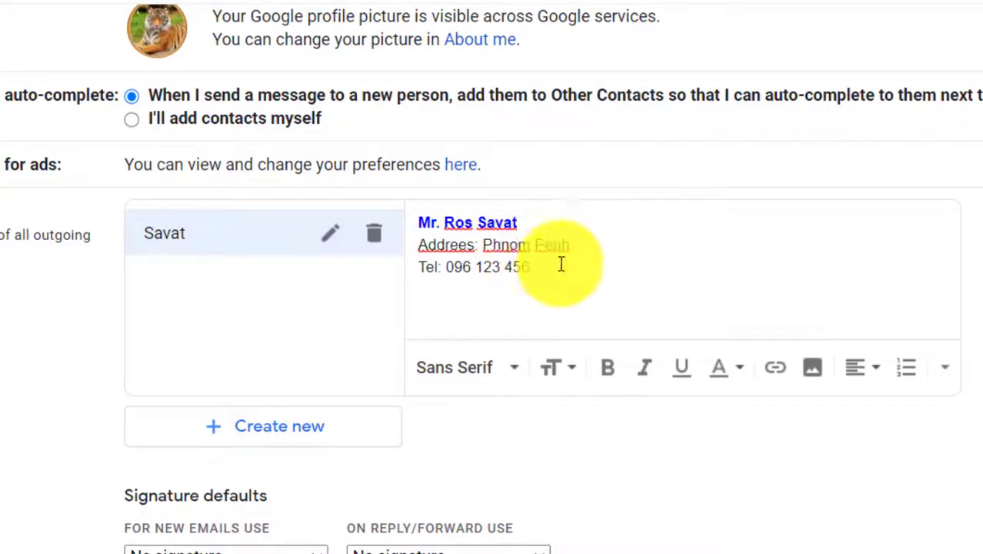
Colour all three signature lines blue
drag(549, 271, 424, 219)
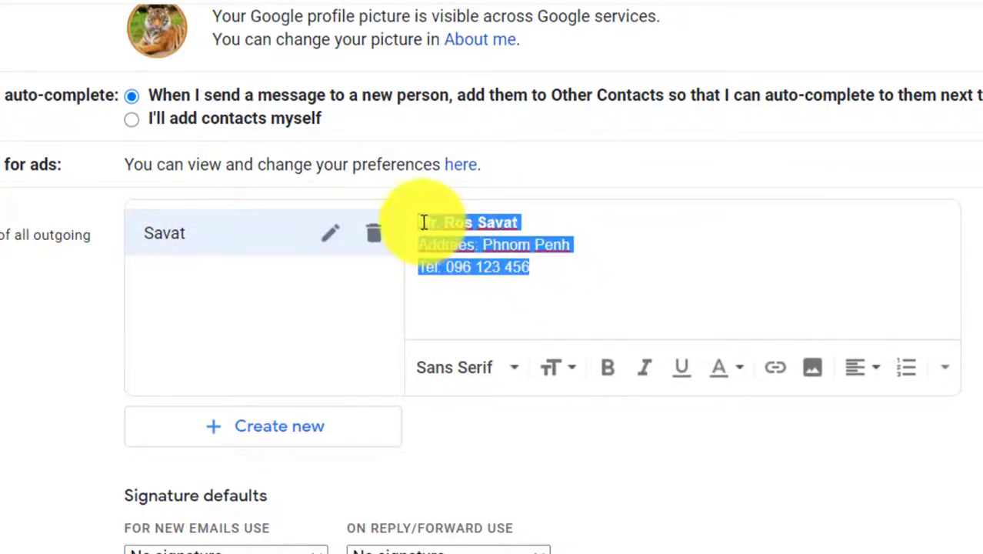
click(741, 369)
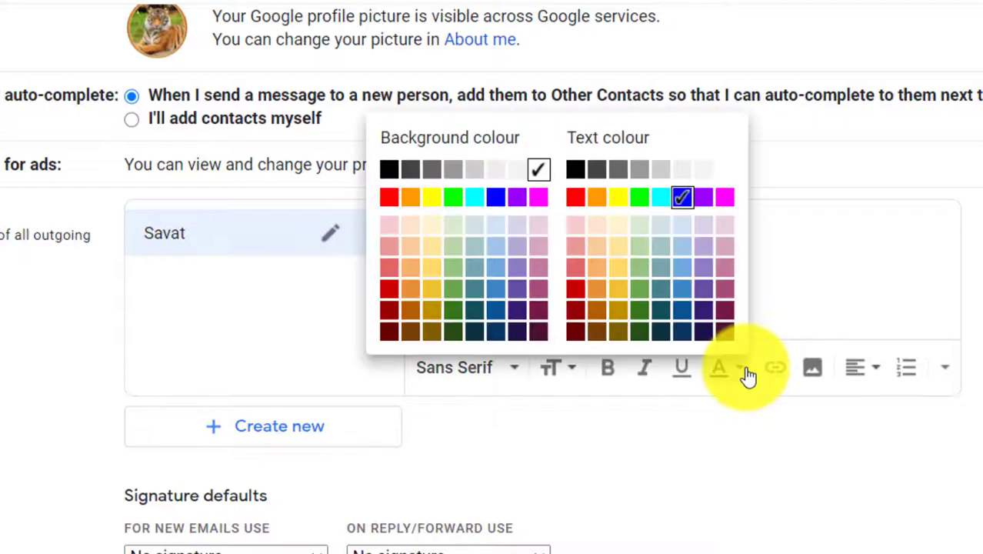
click(683, 202)
click(676, 252)
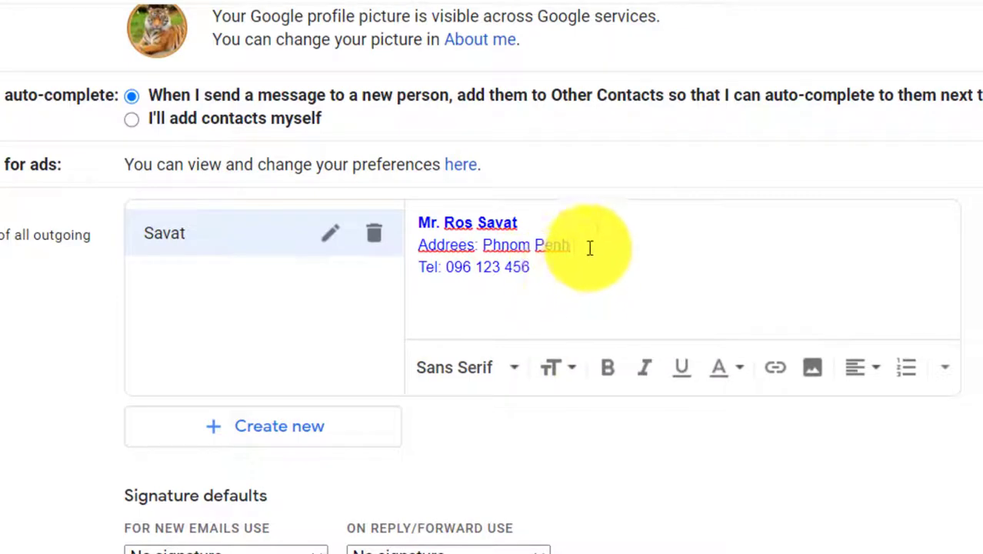
Italicise the address line
mouse_move(589, 246)
mouse_down()
mouse_move(433, 237)
mouse_move(412, 247)
mouse_up()
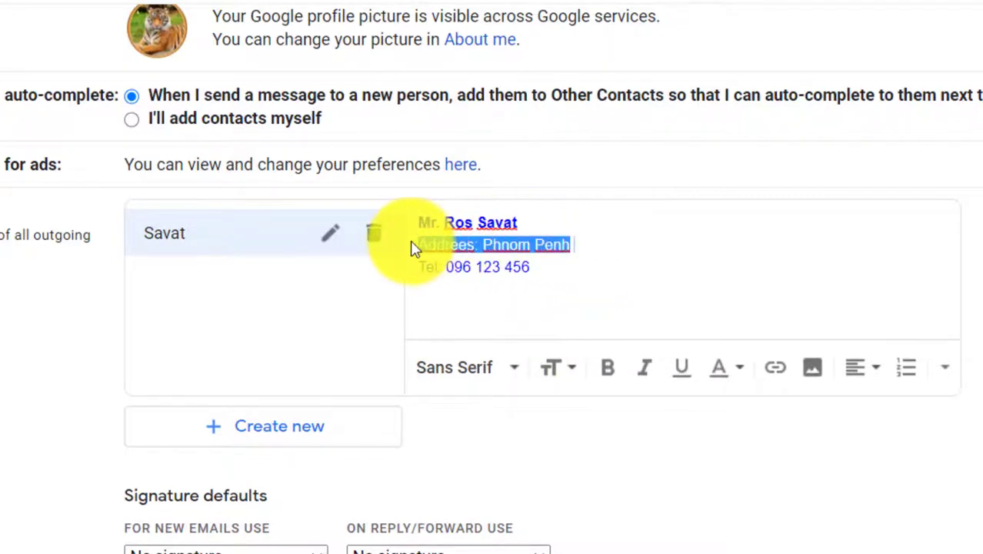
click(643, 372)
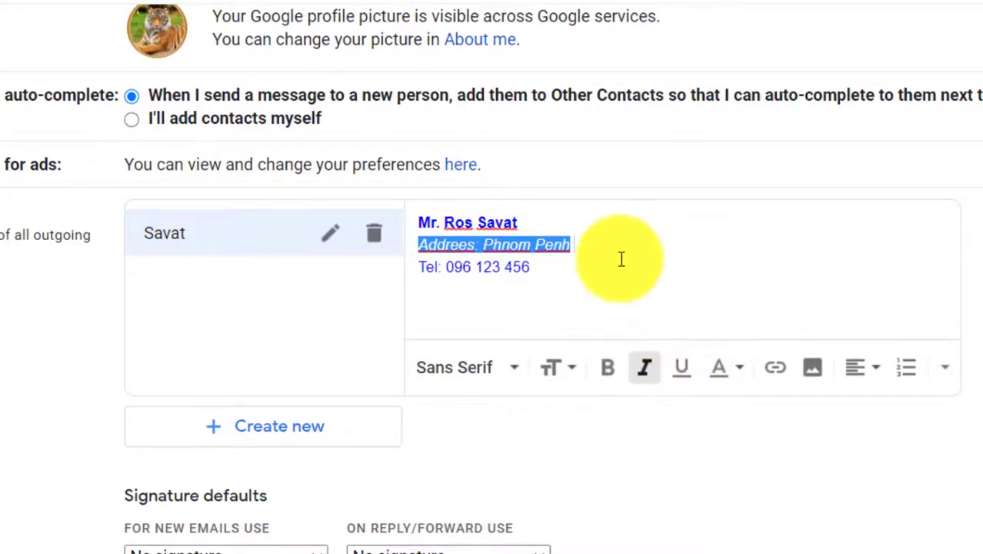
click(621, 259)
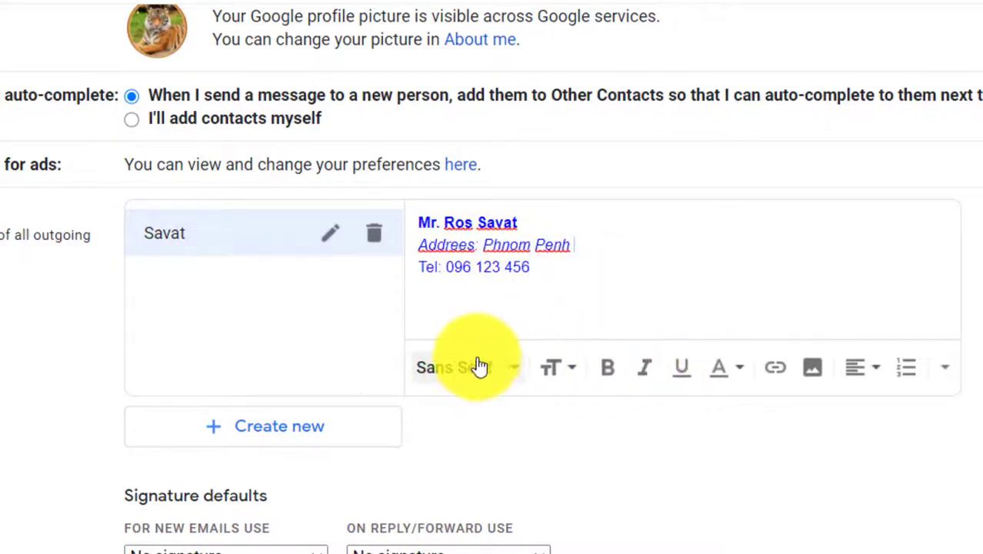
drag(547, 268, 437, 224)
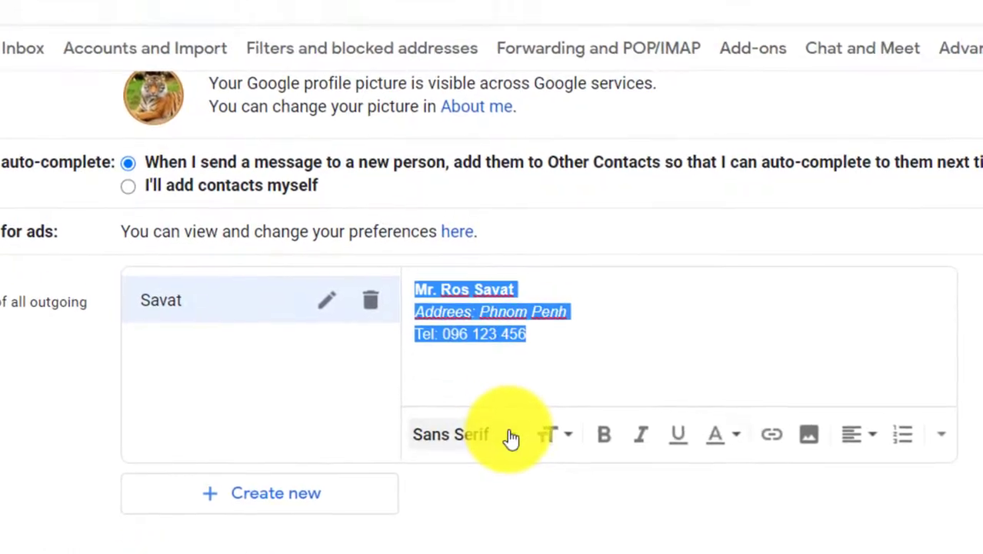
click(515, 371)
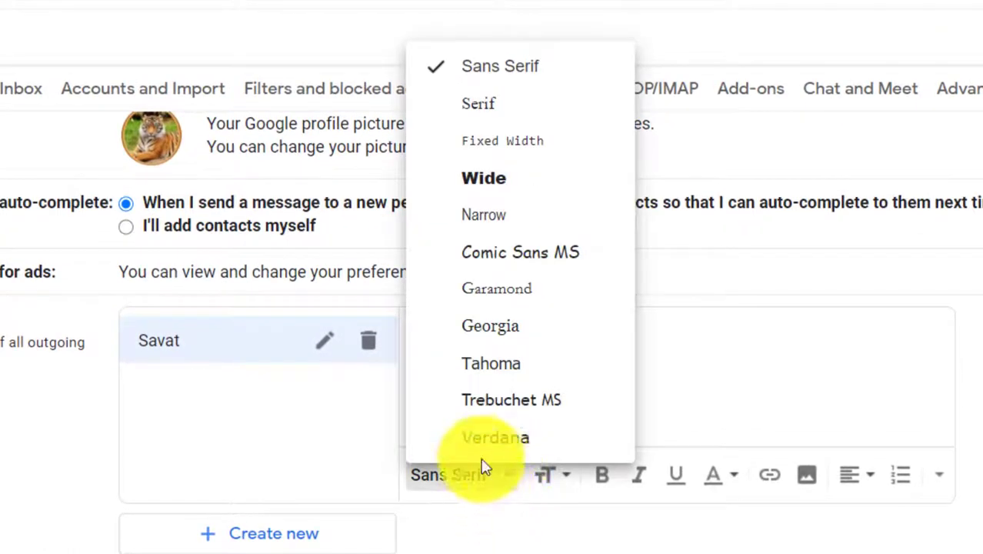
click(520, 112)
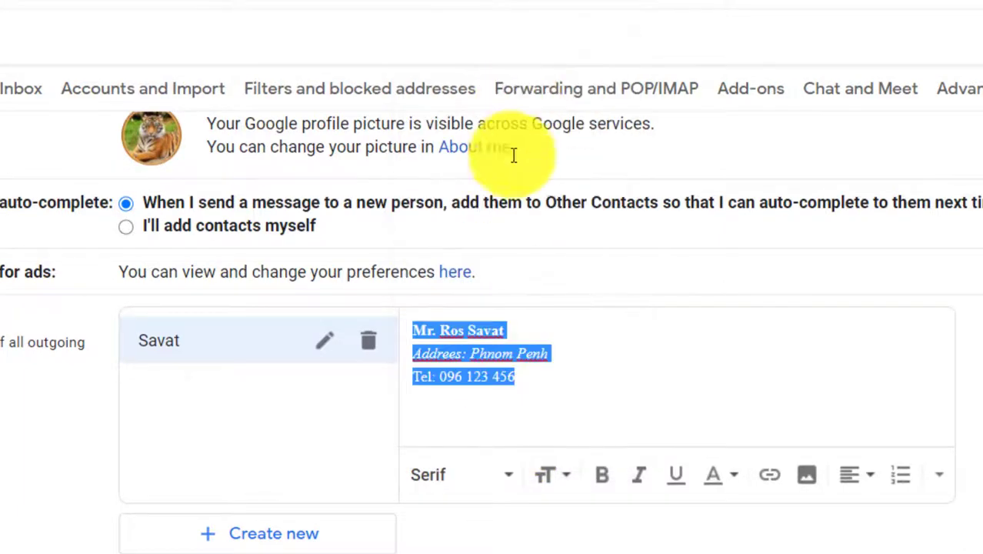
click(625, 357)
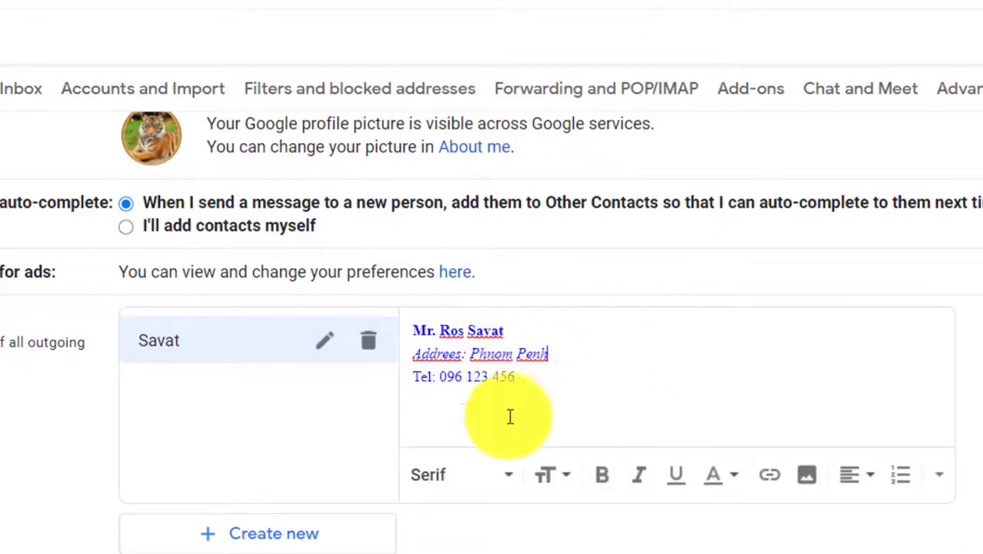
click(508, 475)
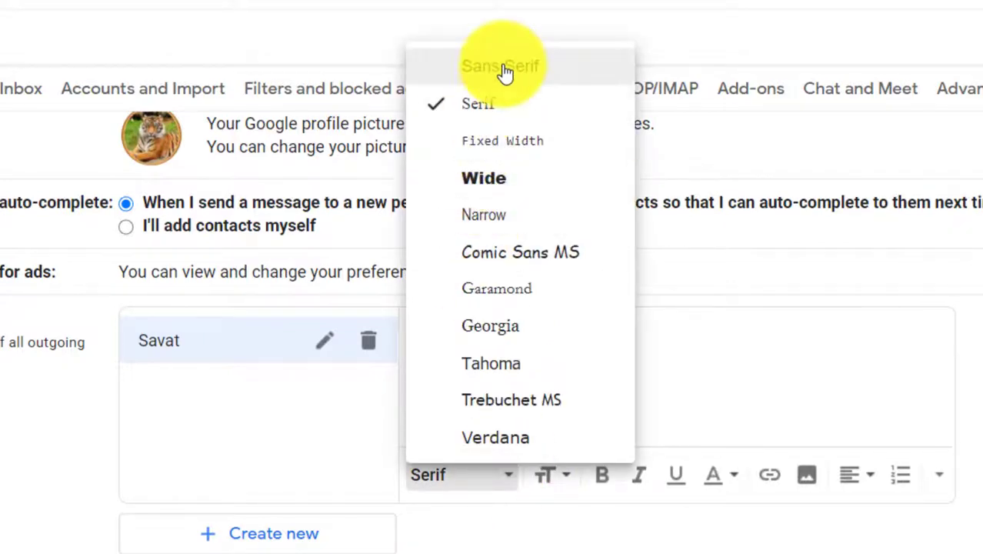
click(487, 181)
click(625, 432)
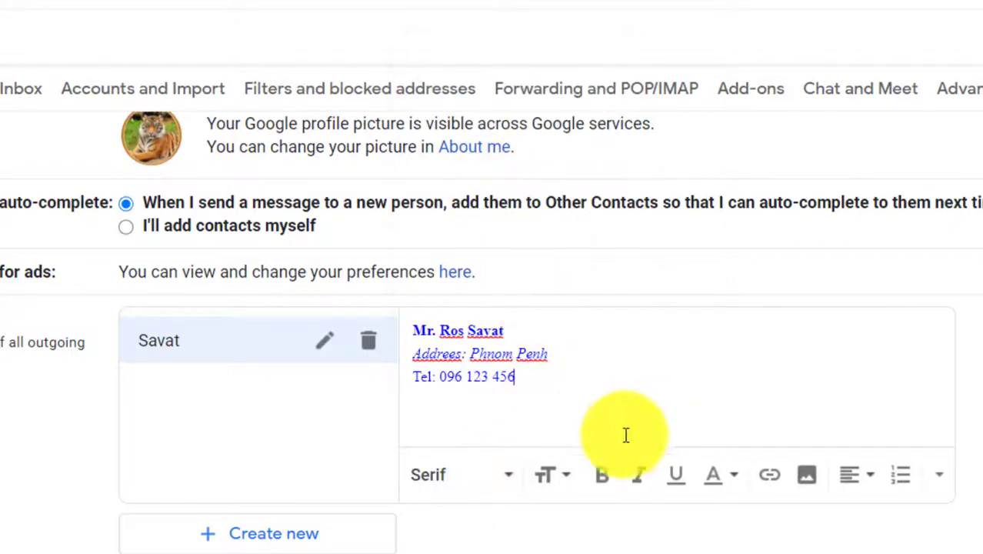
drag(533, 378, 390, 329)
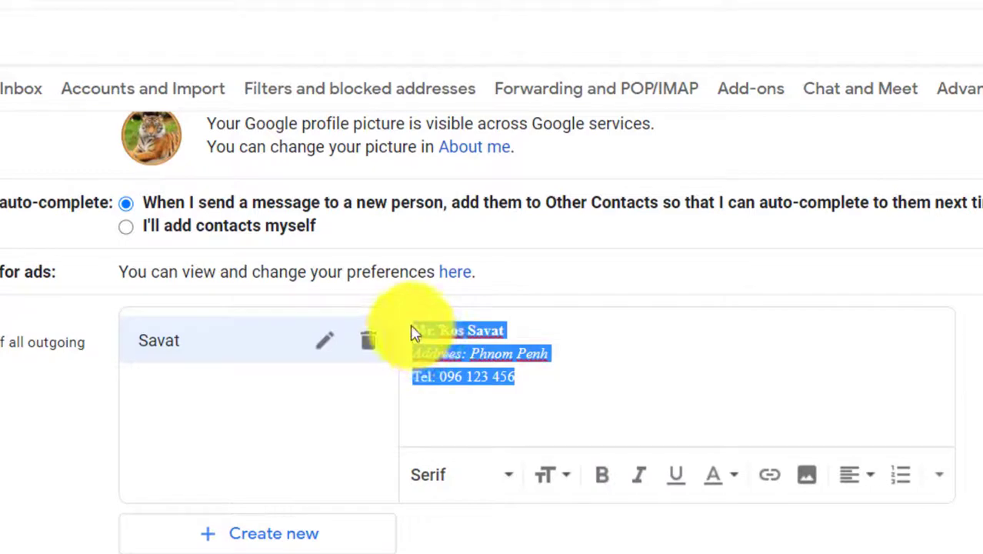
click(512, 479)
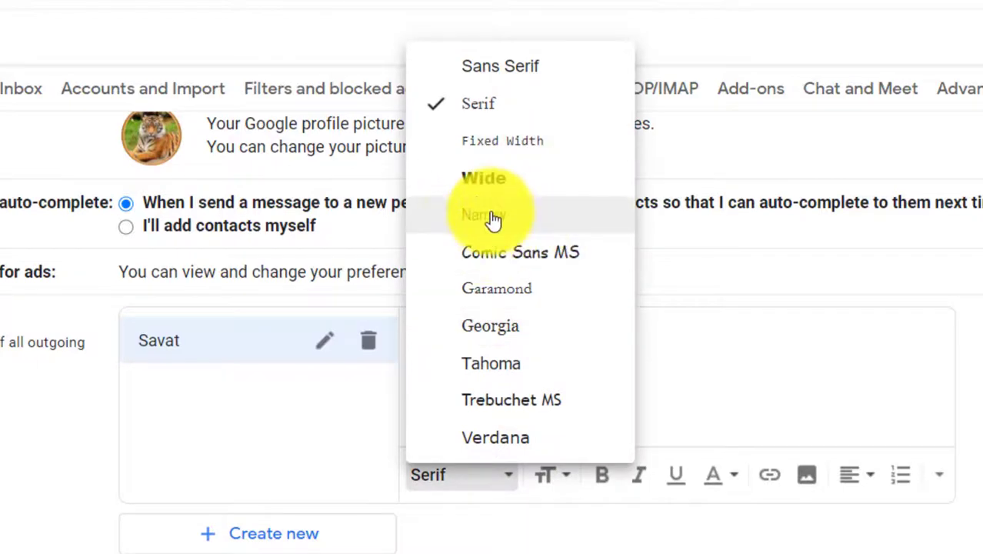
click(504, 64)
click(592, 374)
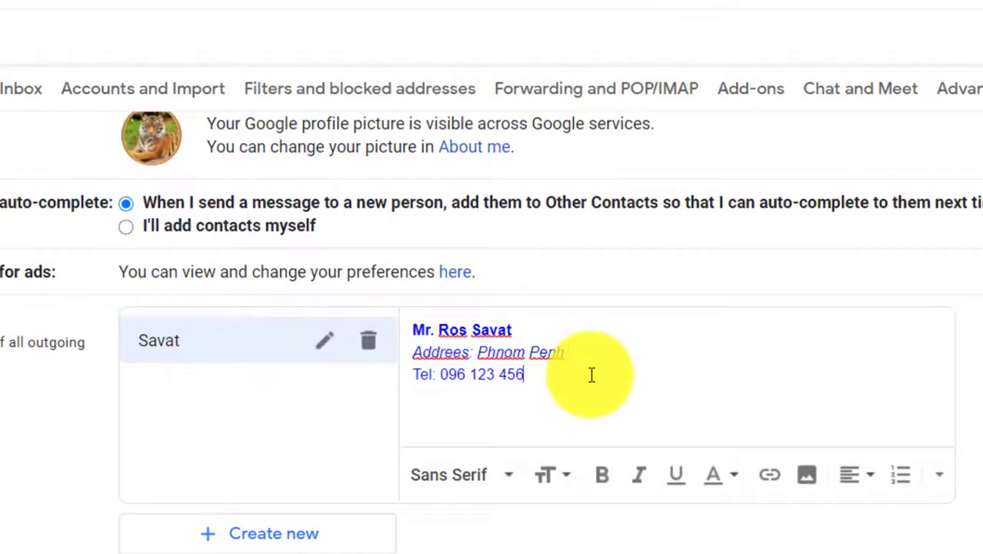
Bring up the Add an image dialog on its Upload tab
click(810, 479)
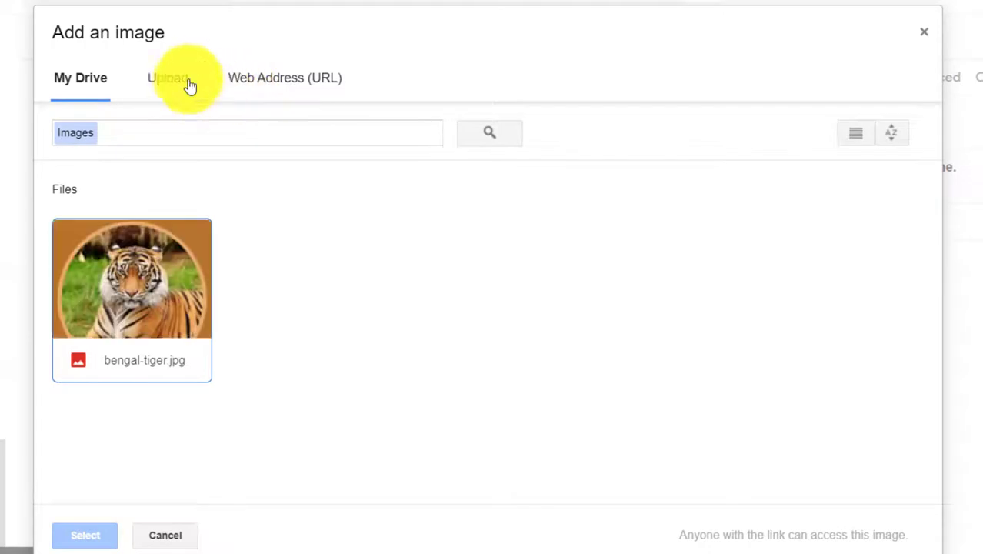
click(162, 80)
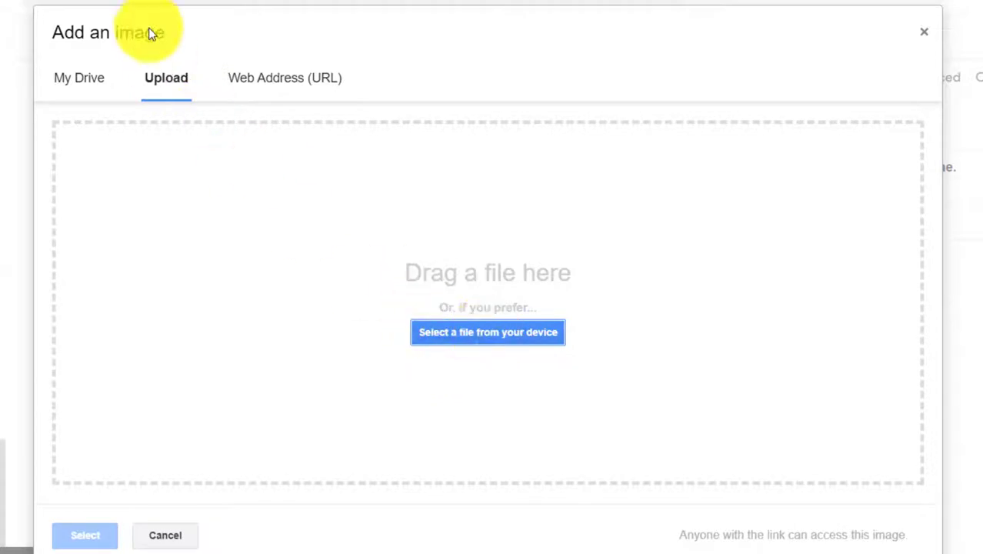
Upload bengal-tiger from the Desktop into the signature
click(495, 333)
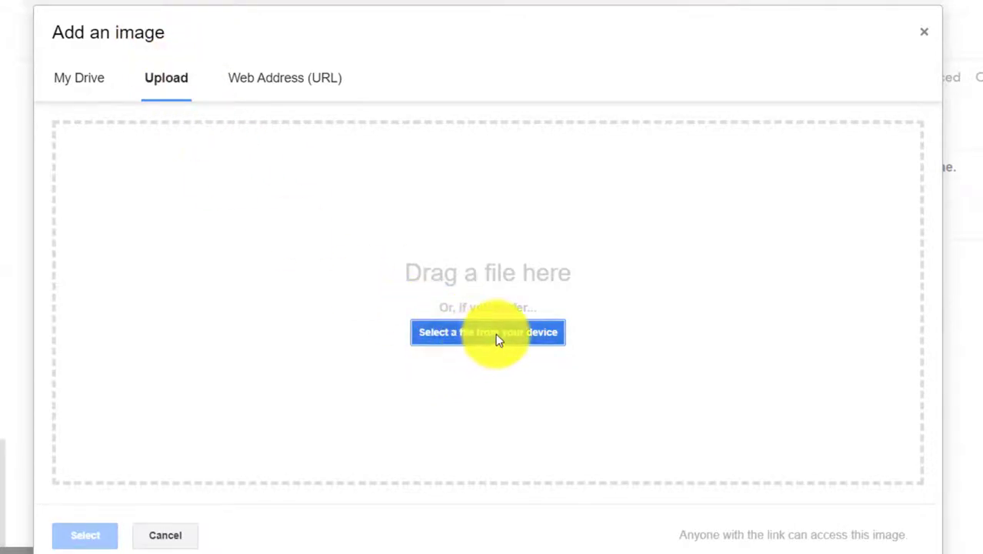
scroll(377, 157, down, 5)
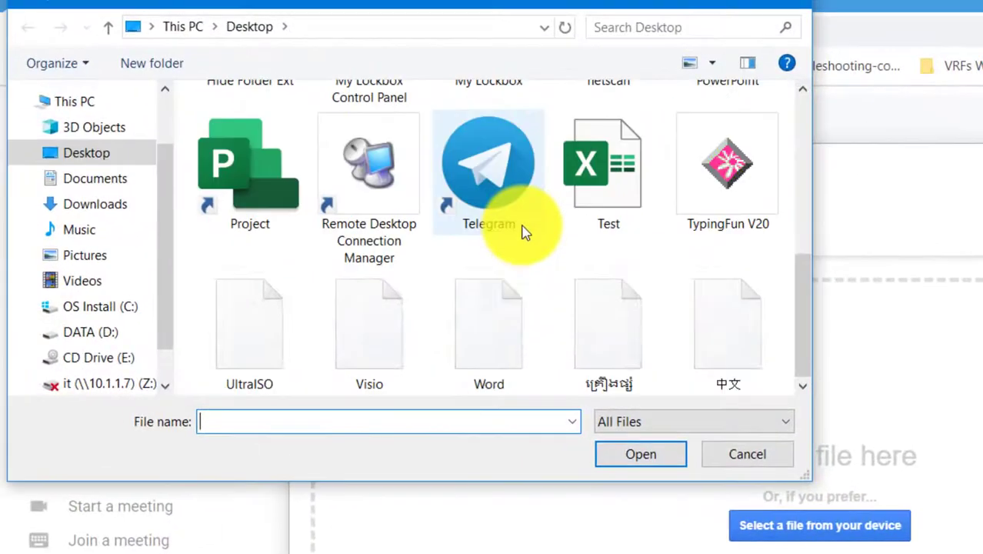
scroll(529, 227, up, 5)
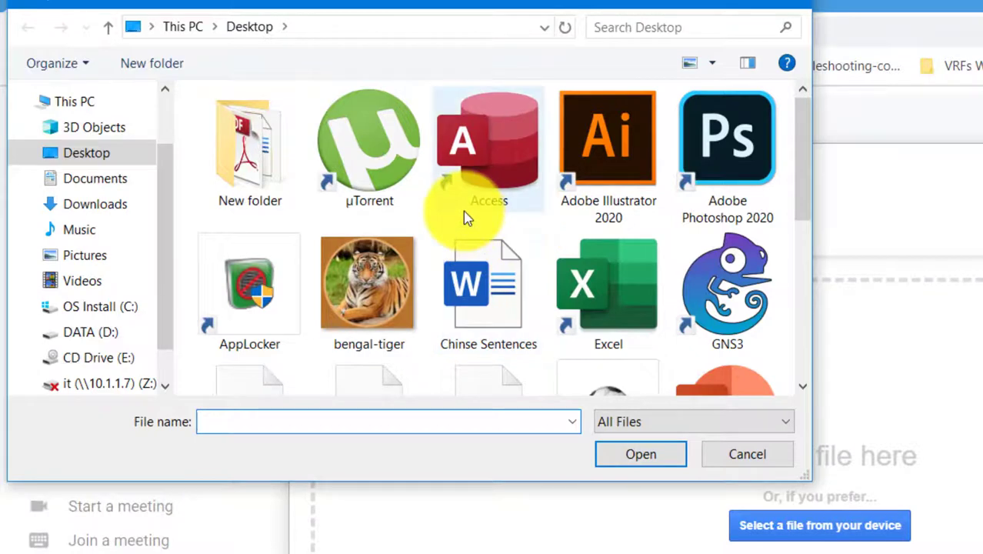
click(365, 286)
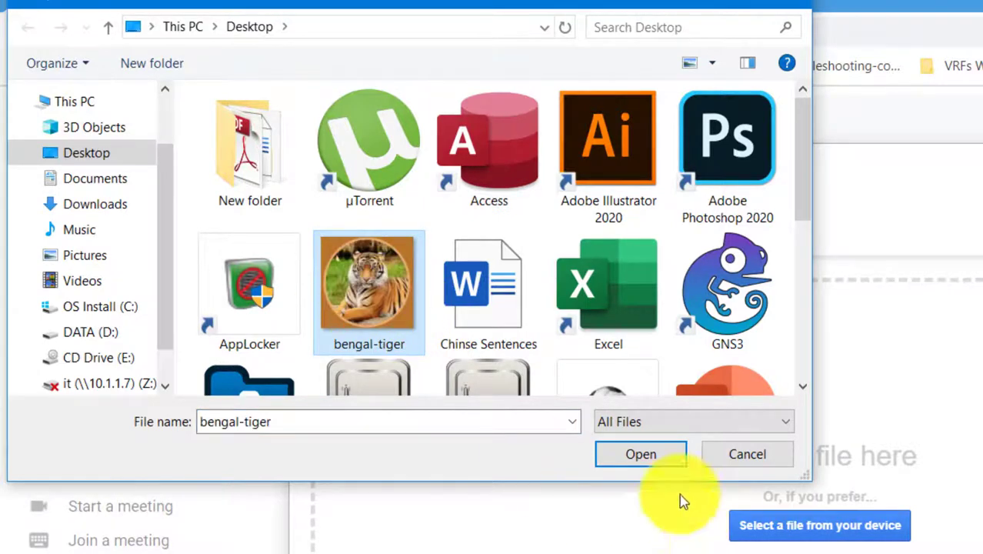
click(641, 454)
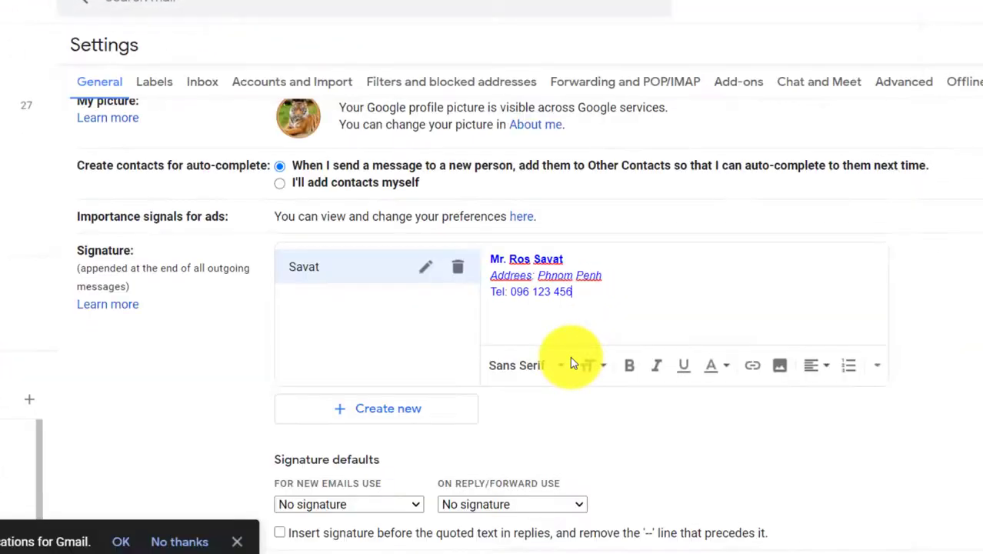
Delete the inserted tiger image from the signature editor
scroll(625, 285, up, 1)
scroll(566, 286, down, 1)
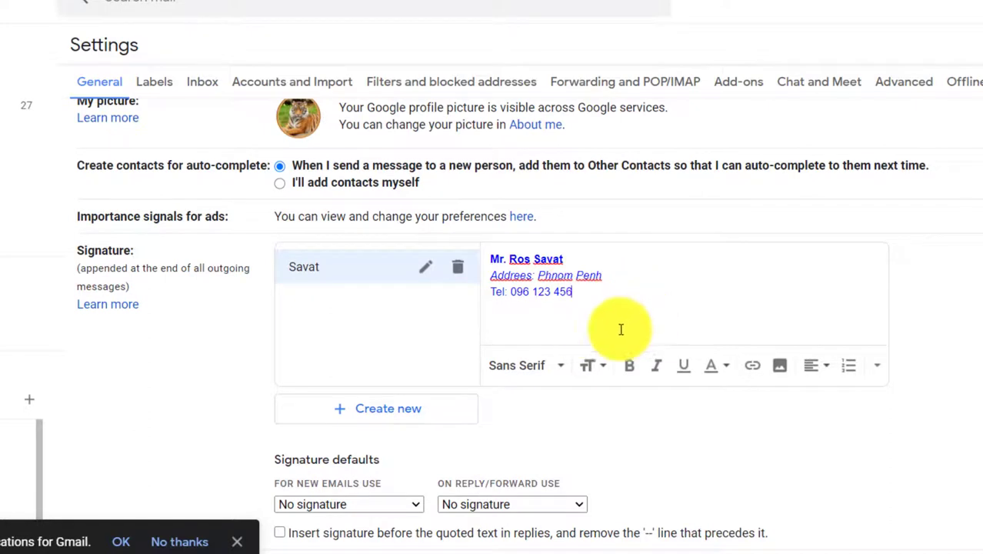
scroll(646, 310, down, 1)
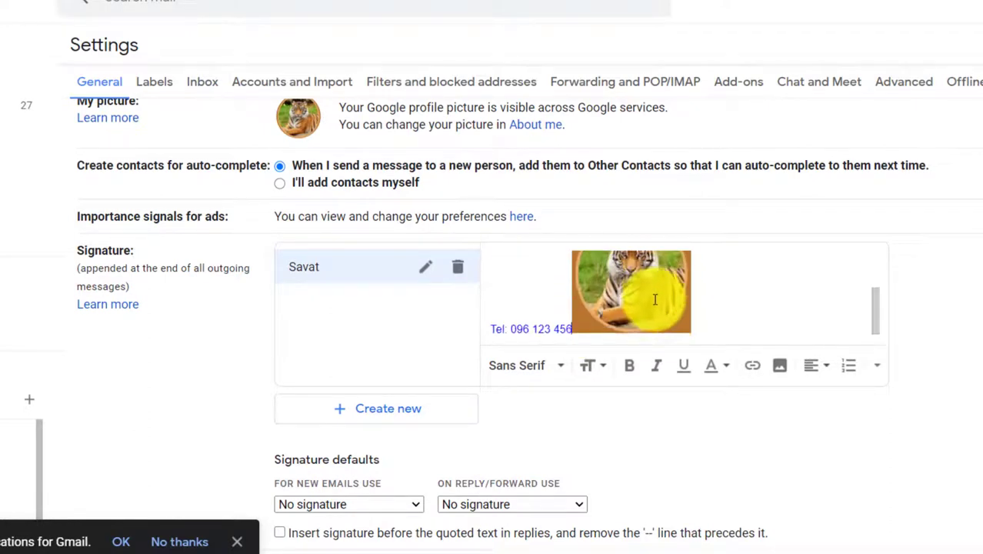
click(590, 318)
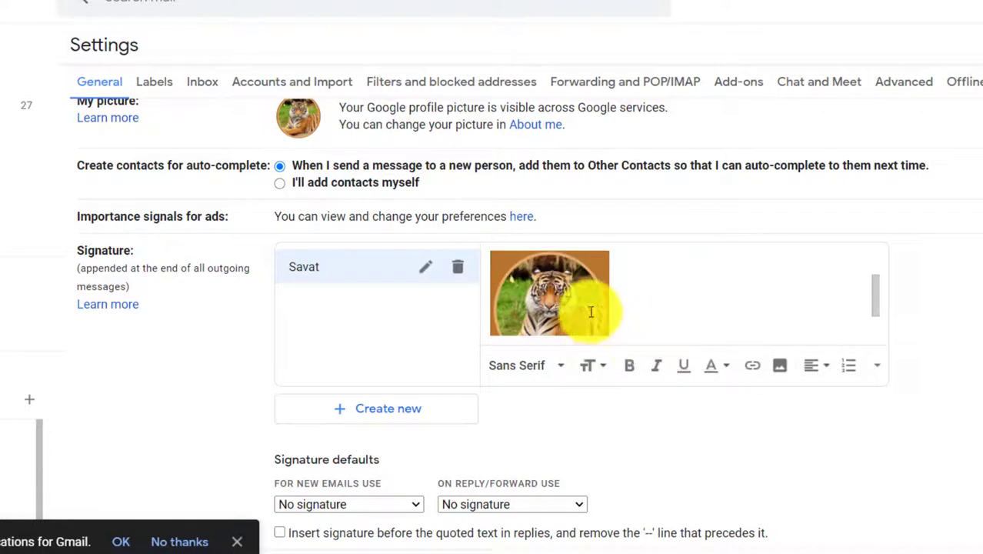
scroll(646, 299, up, 1)
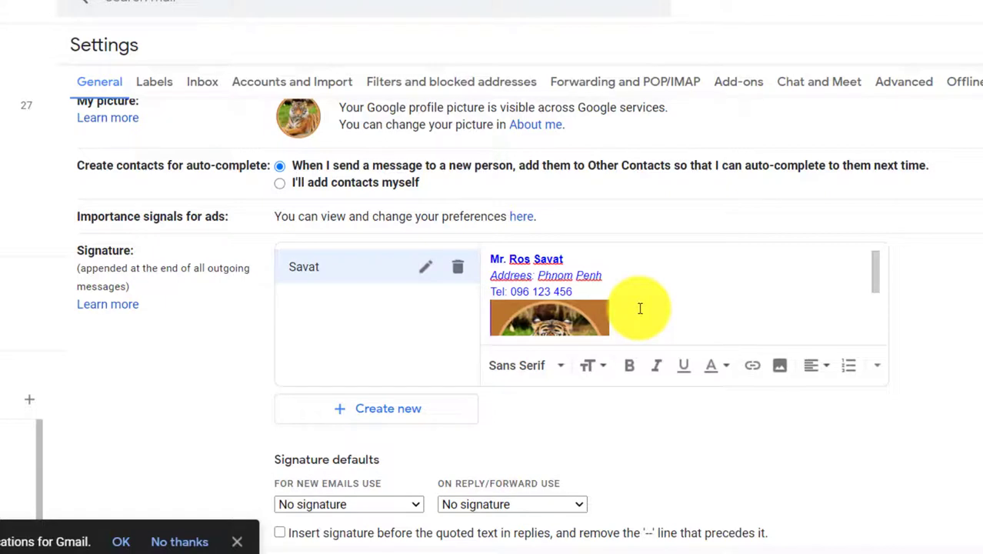
click(589, 312)
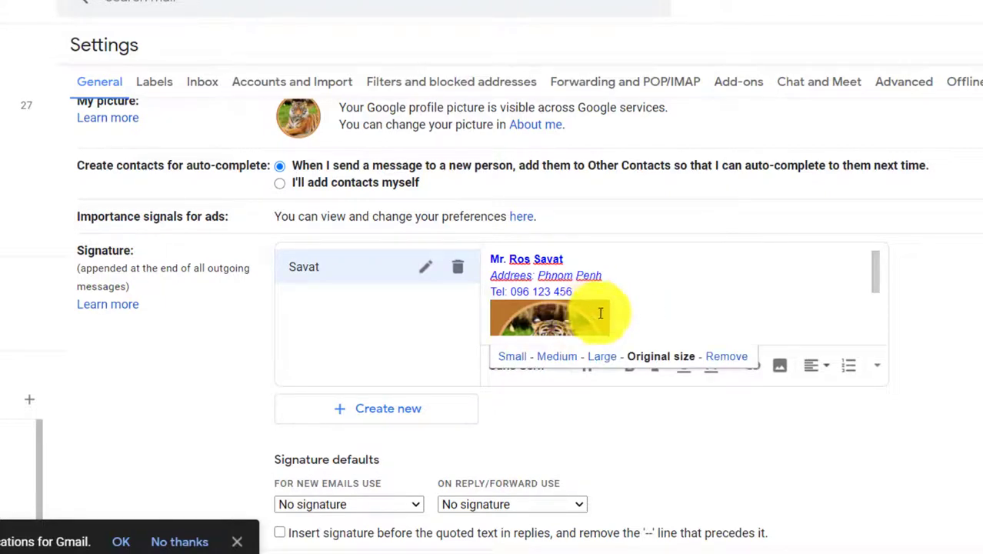
click(726, 358)
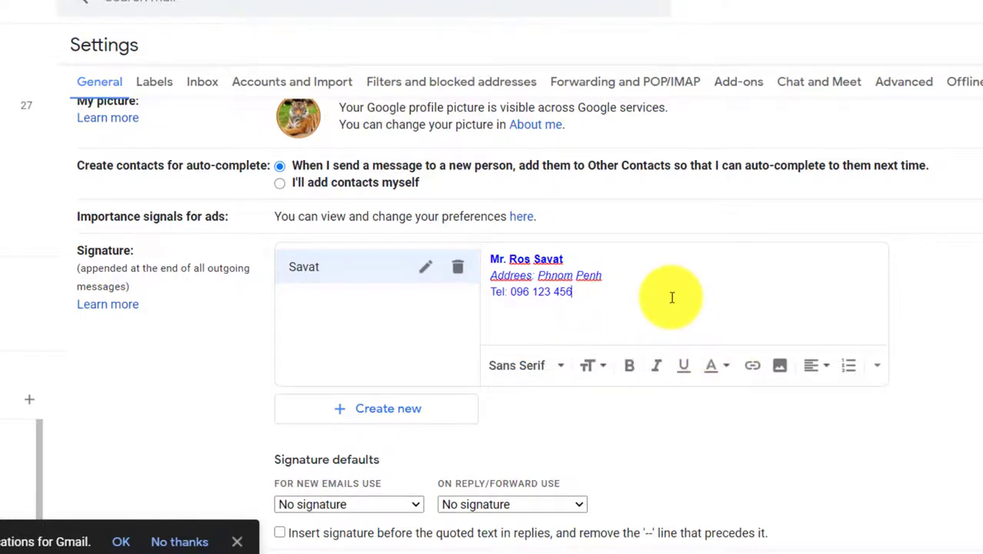
Clear the signature text selection and save the settings with Save Changes
scroll(672, 298, up, 2)
scroll(680, 310, down, 2)
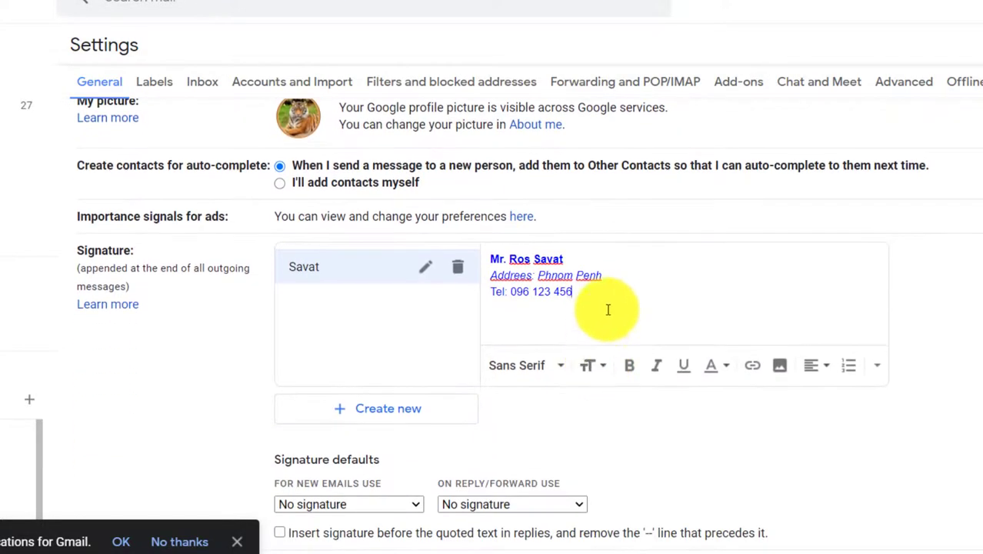
drag(606, 293, 511, 280)
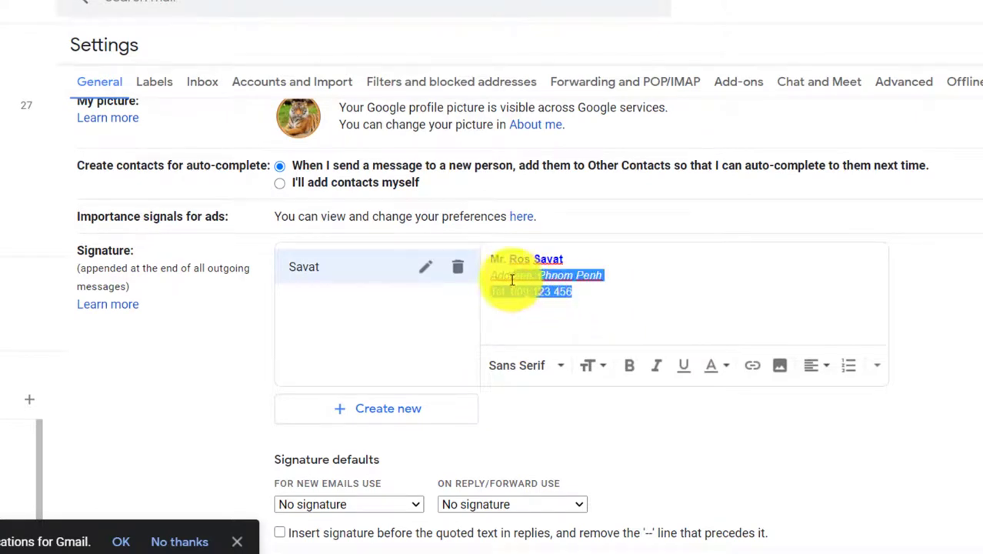
click(573, 289)
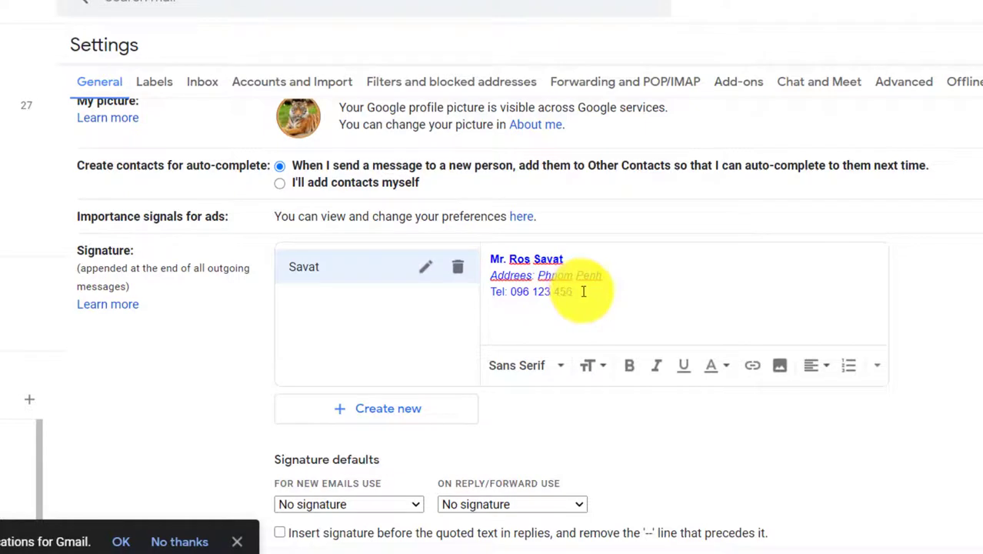
shift+click(504, 262)
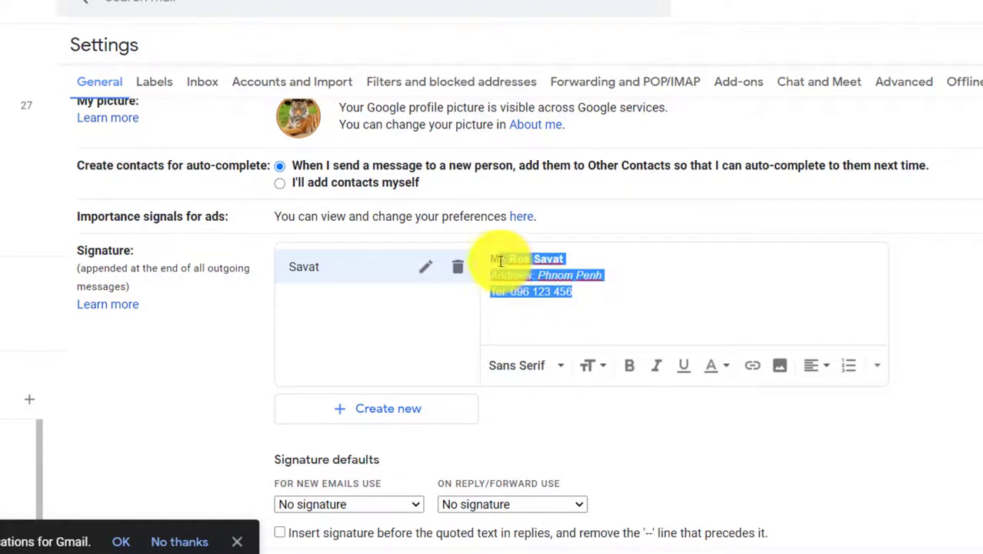
click(590, 300)
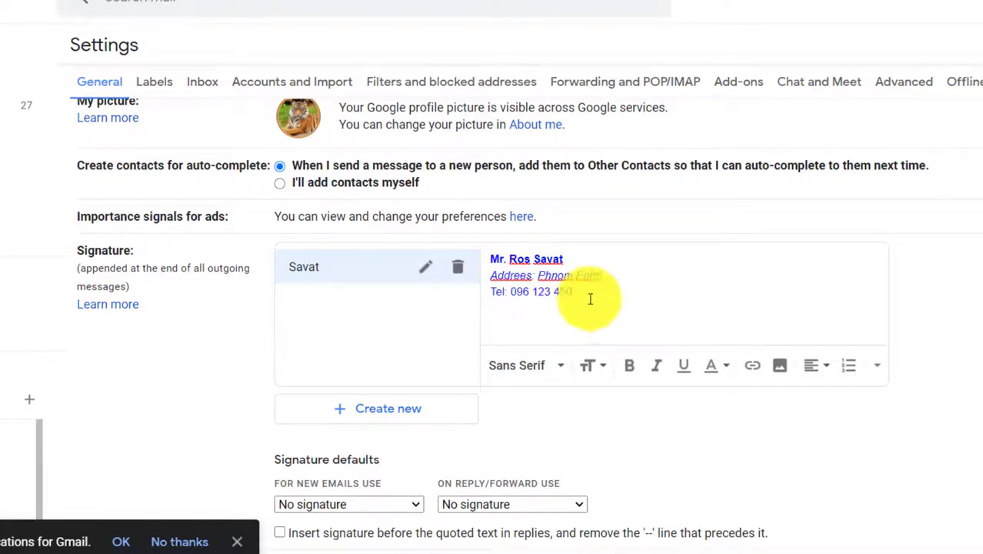
scroll(616, 285, down, 7)
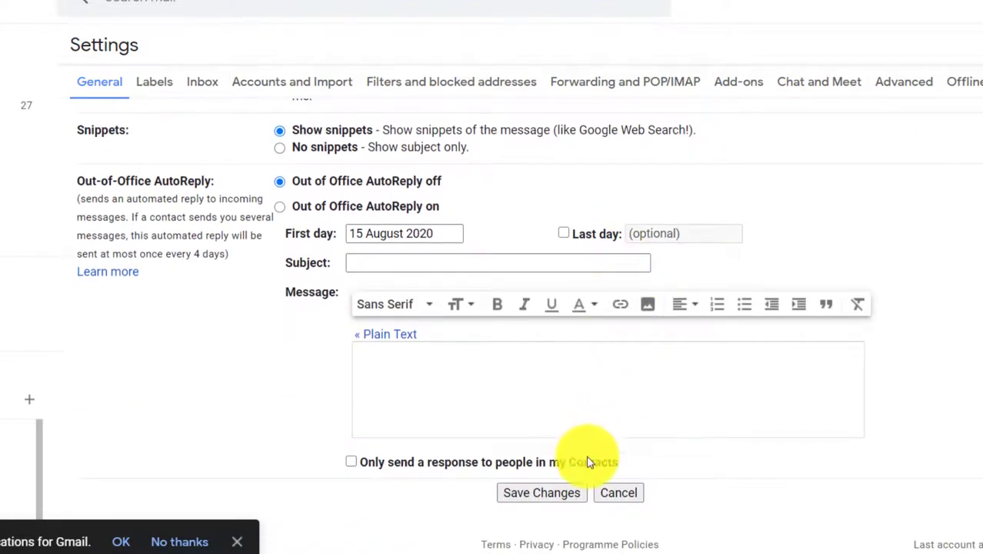
click(538, 493)
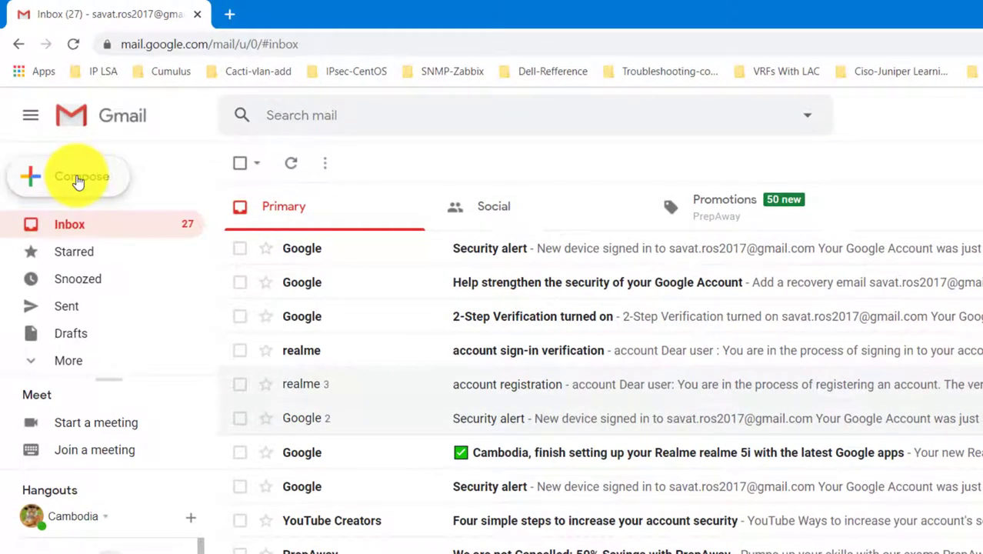
Open a blank New Message window with the cursor in its body
click(77, 180)
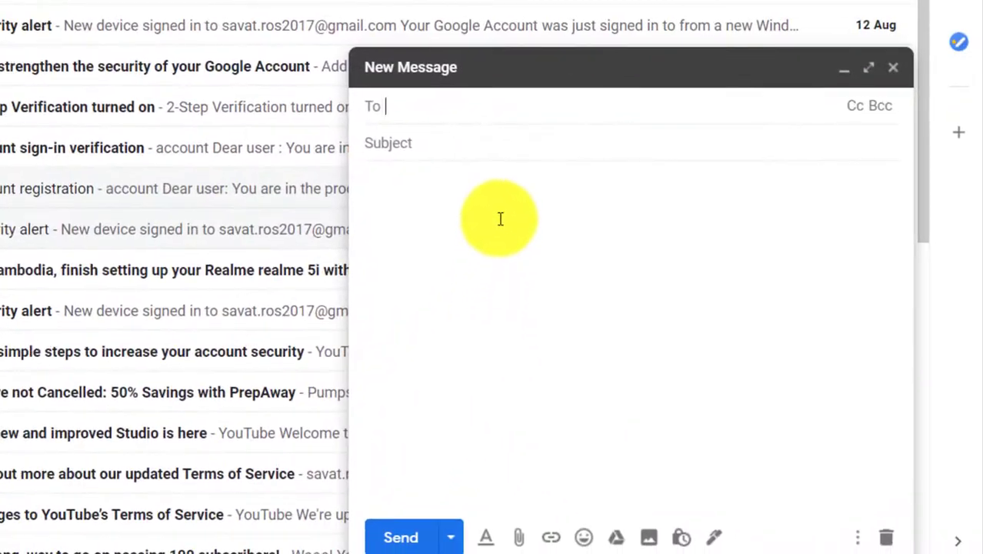
click(500, 217)
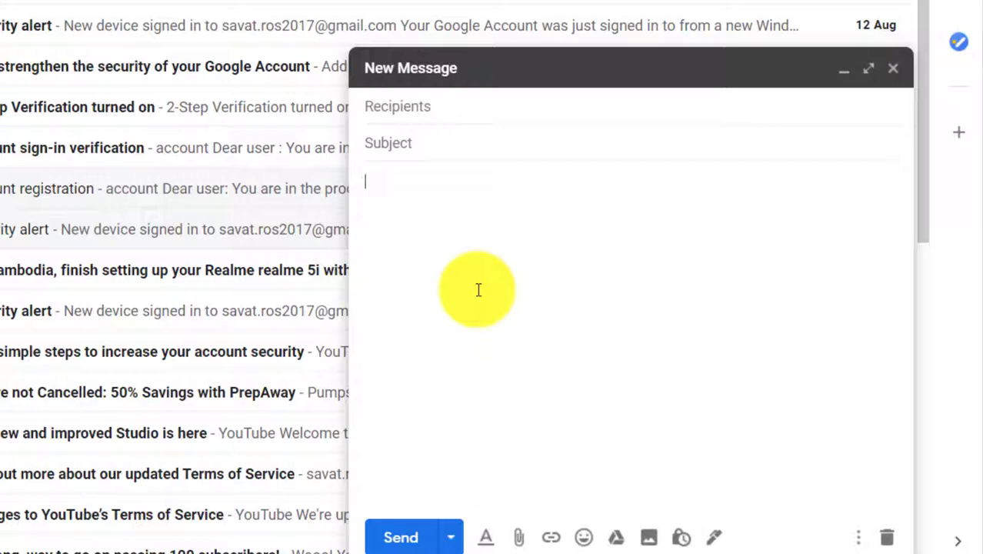
Discard the blank new message and open Gmail's full settings page
click(889, 70)
click(814, 92)
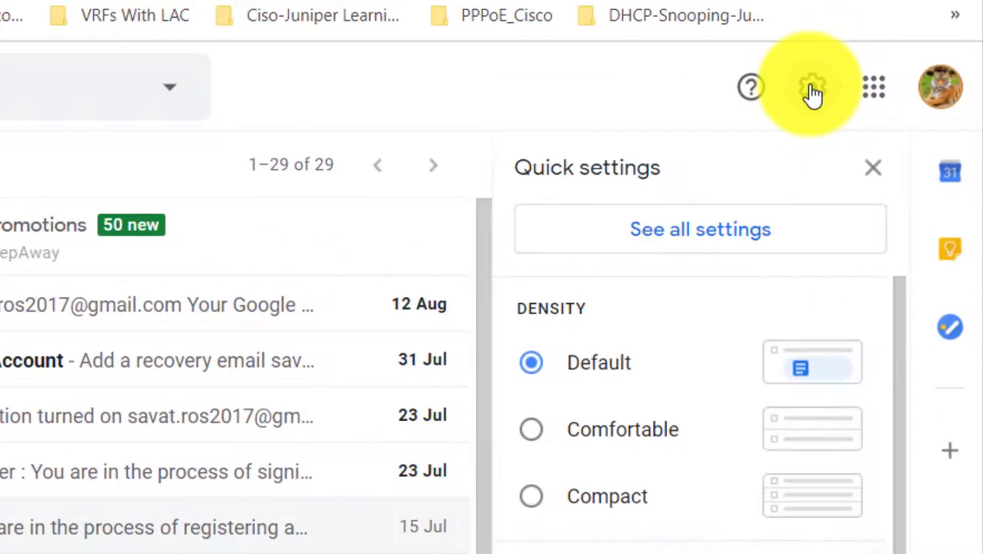
click(693, 239)
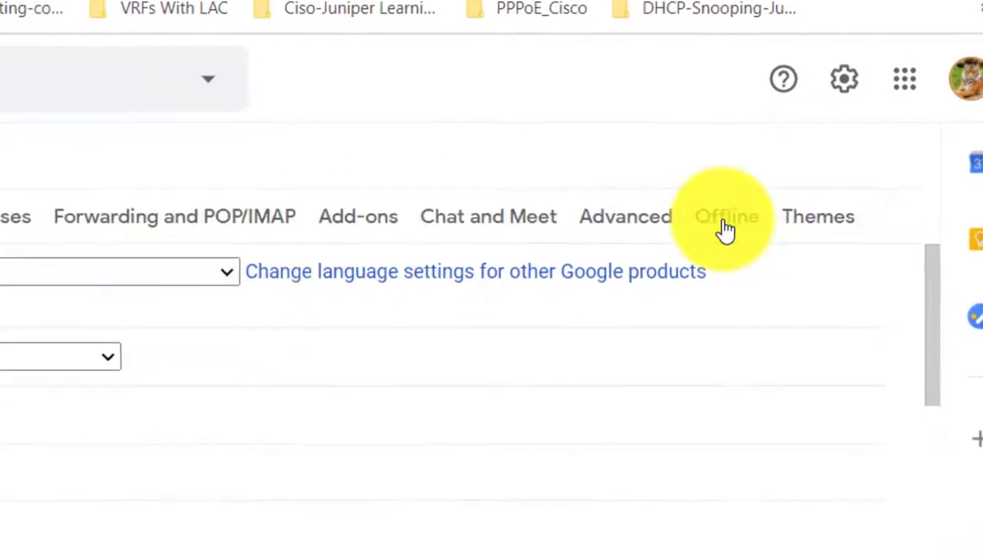
Scroll to the Signature section and place the cursor in the signature editor
scroll(429, 189, down, 10)
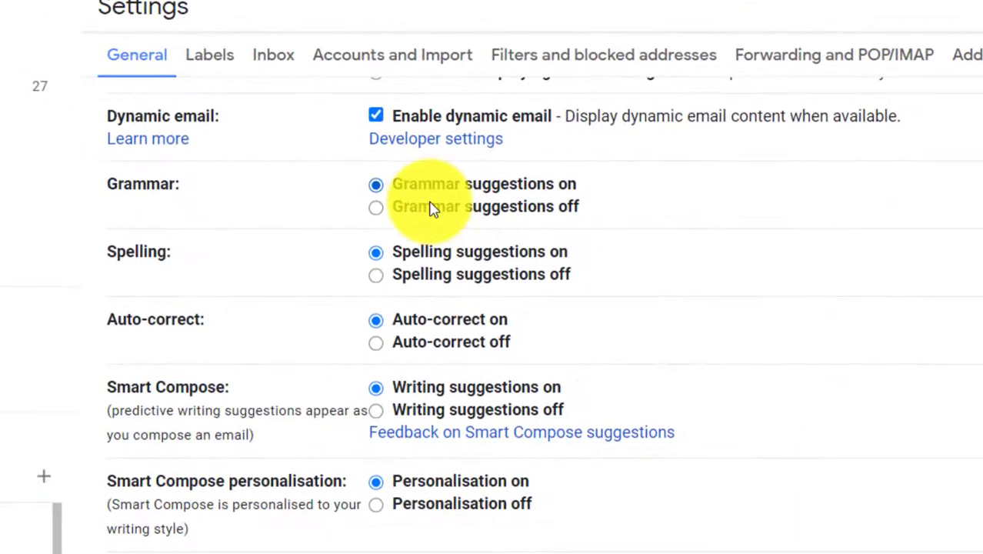
scroll(431, 209, down, 5)
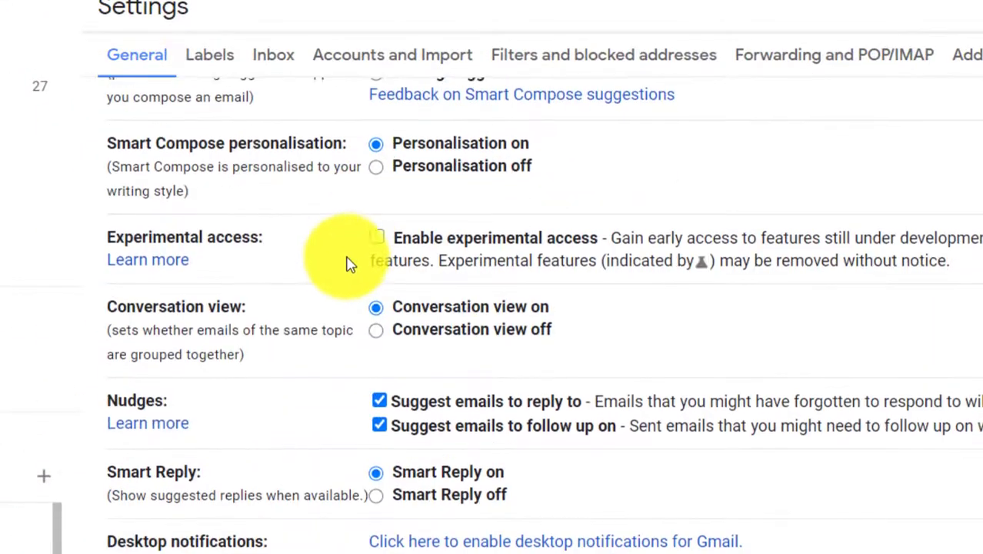
scroll(344, 264, down, 5)
scroll(343, 267, down, 2)
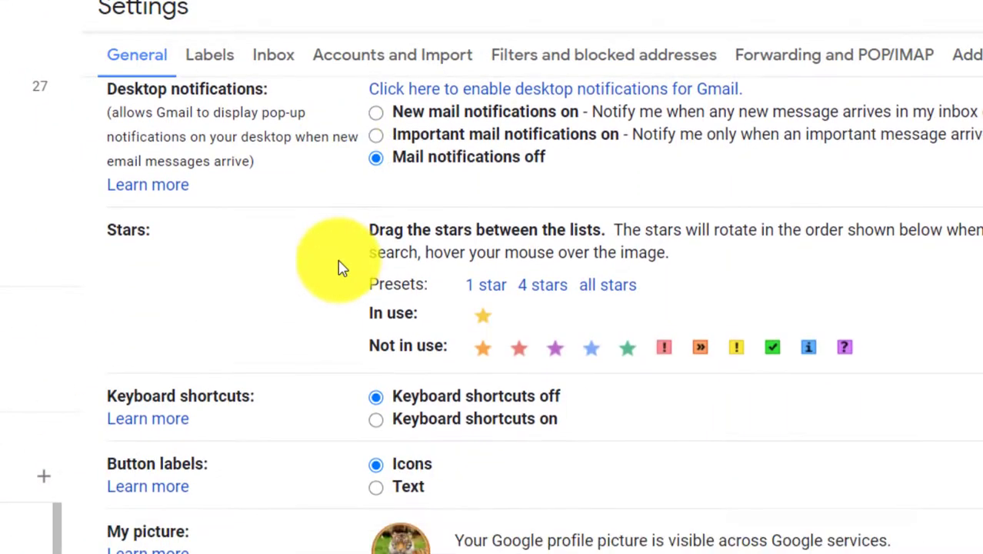
scroll(343, 266, up, 4)
scroll(343, 267, up, 1)
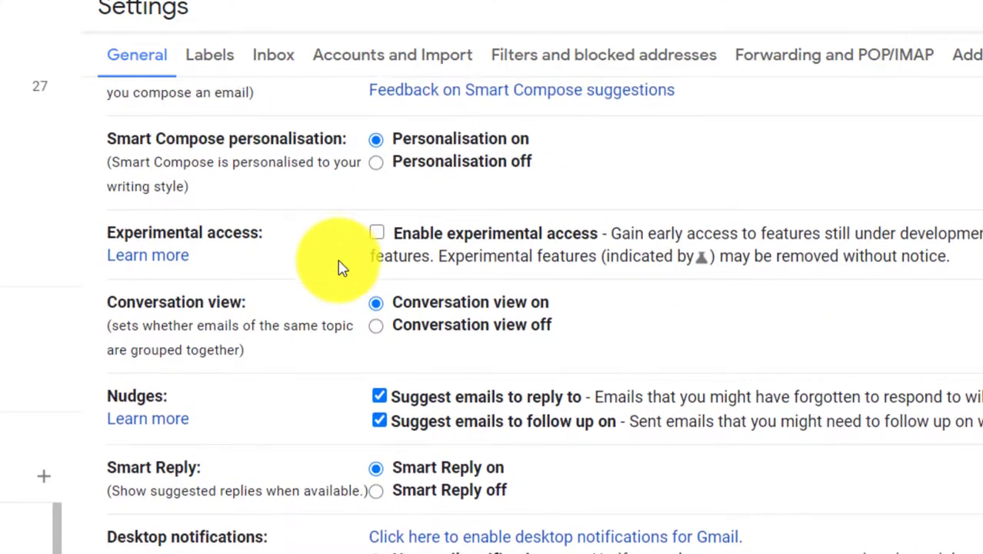
scroll(339, 266, down, 10)
scroll(338, 264, down, 3)
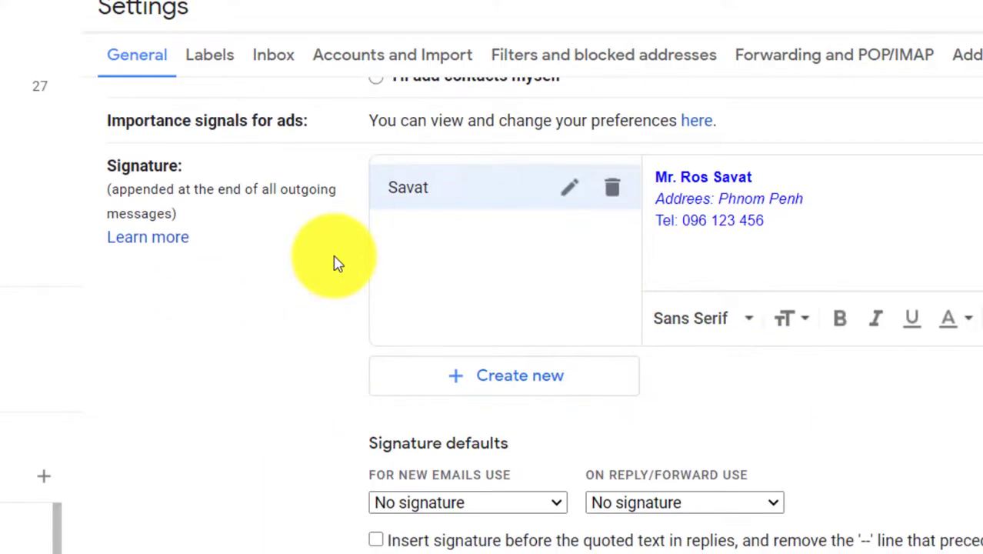
click(757, 228)
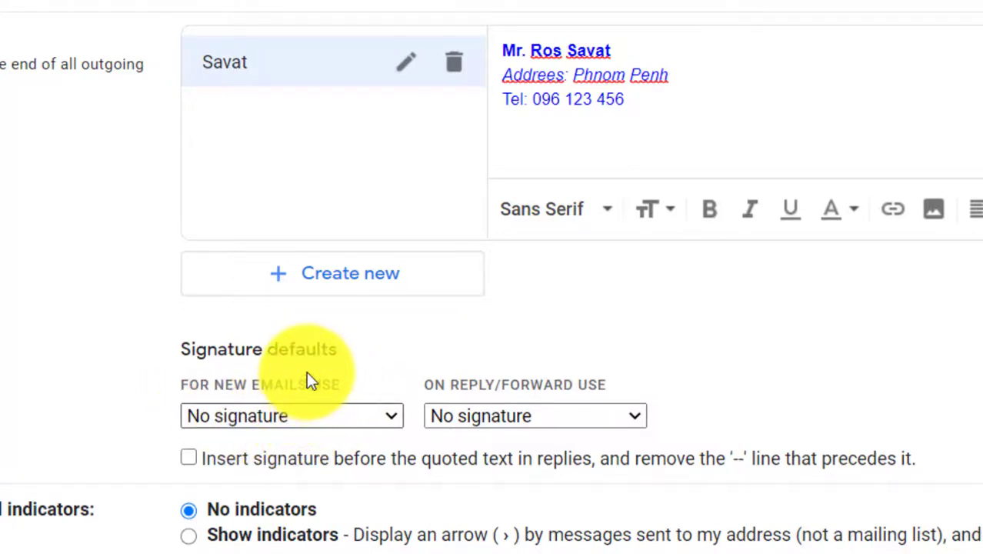
Choose the saved signature for both 'For new emails use' and 'On reply/forward use'
click(348, 414)
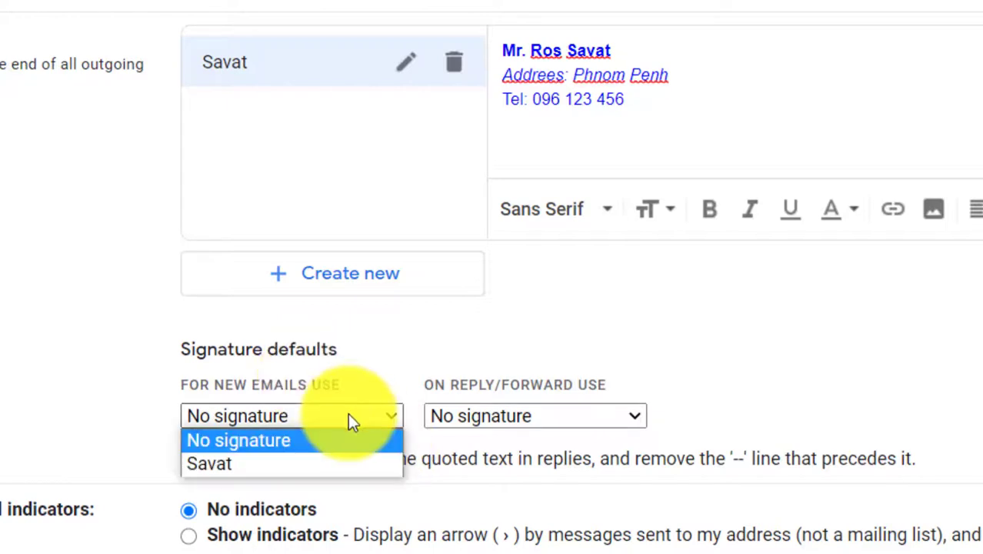
click(225, 464)
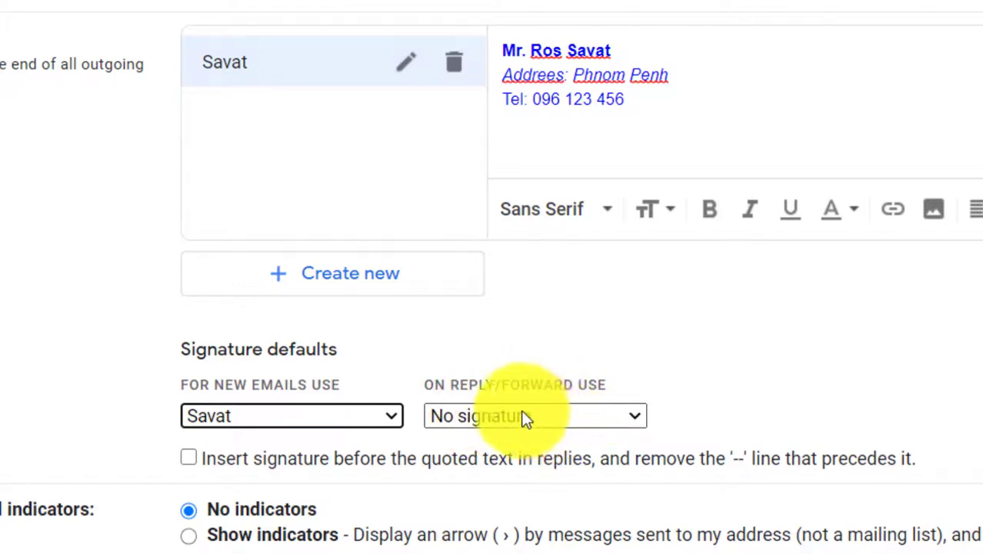
click(549, 416)
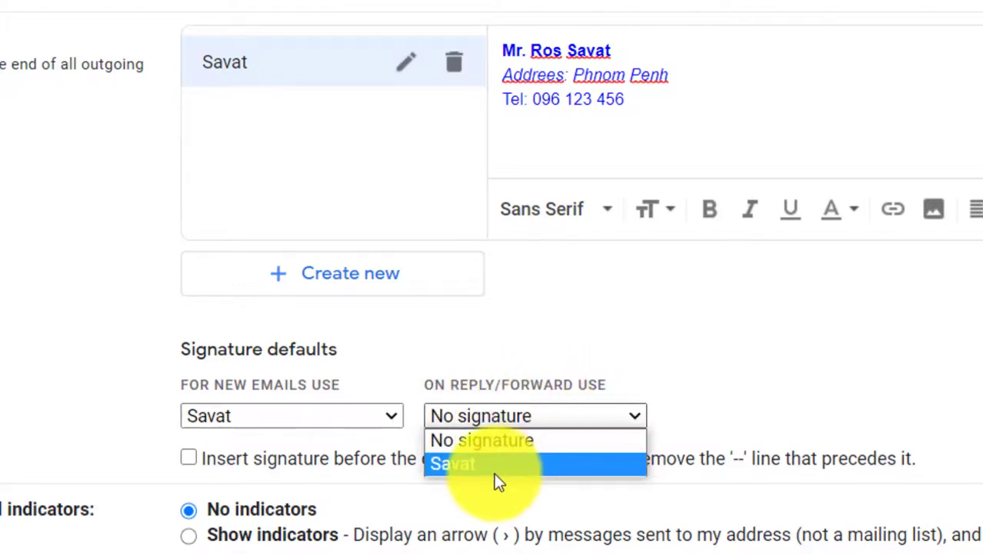
click(474, 465)
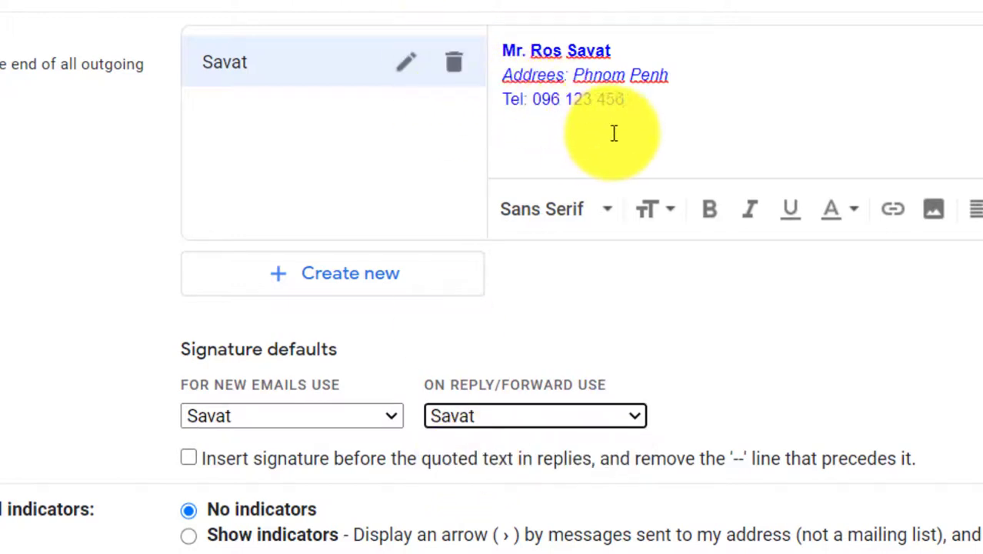
Save the new signature defaults with Save Changes
mouse_move(612, 134)
mouse_down()
mouse_move(492, 26)
mouse_move(513, 51)
mouse_up()
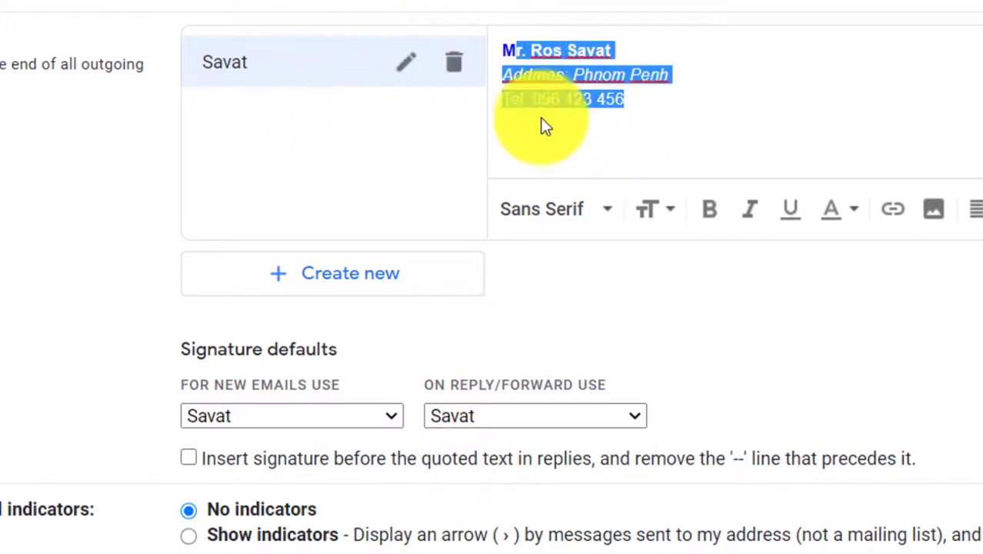
click(650, 102)
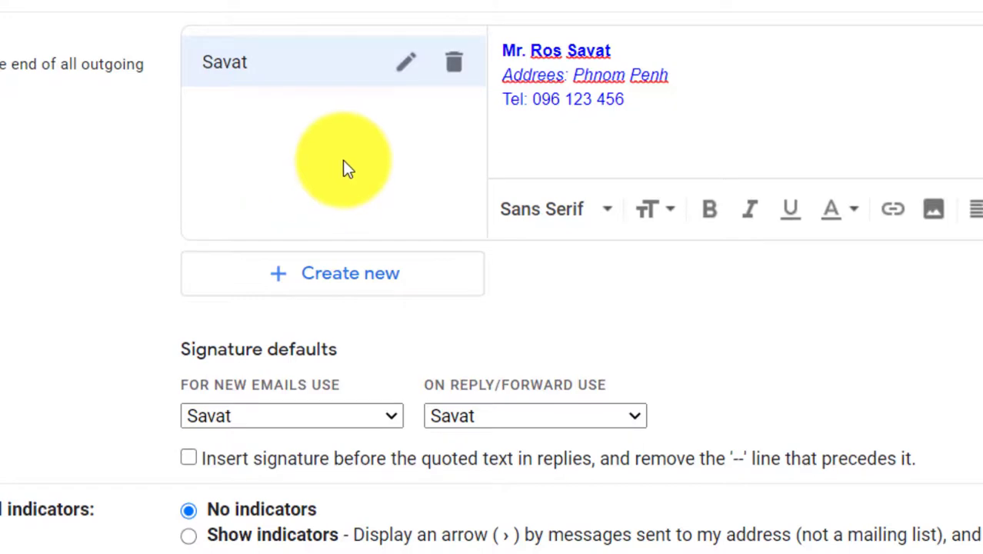
scroll(581, 202, down, 8)
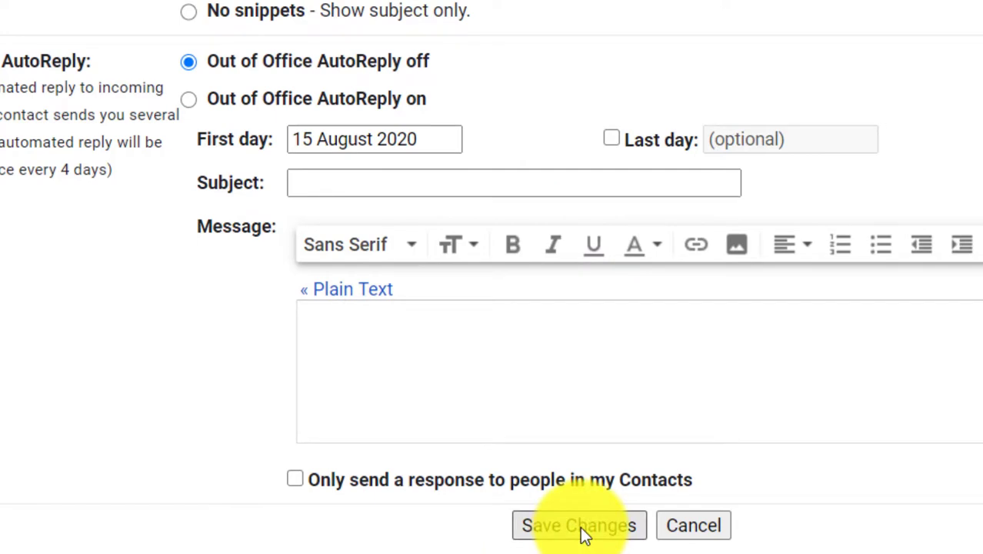
click(583, 531)
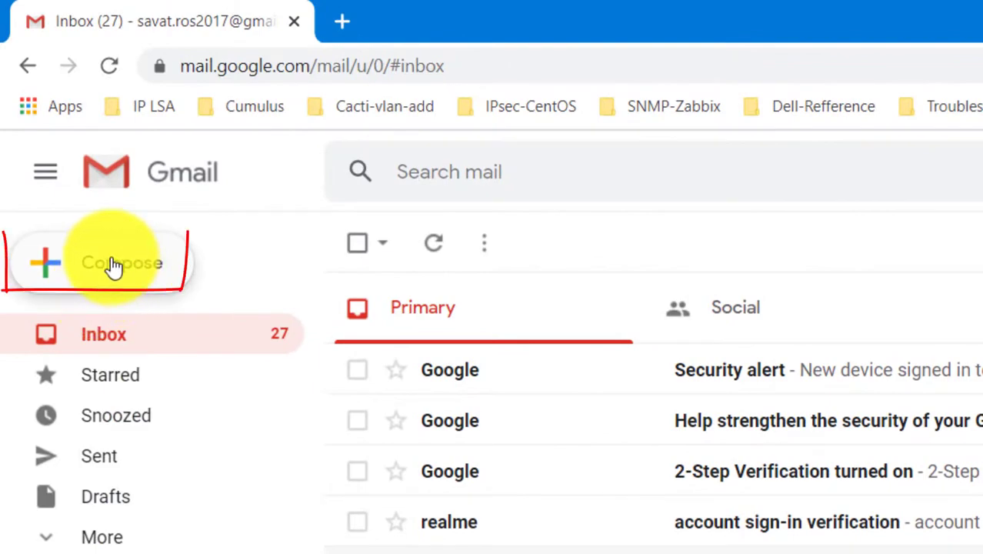
Compose a new message and confirm the three-line signature appears in its body
click(83, 267)
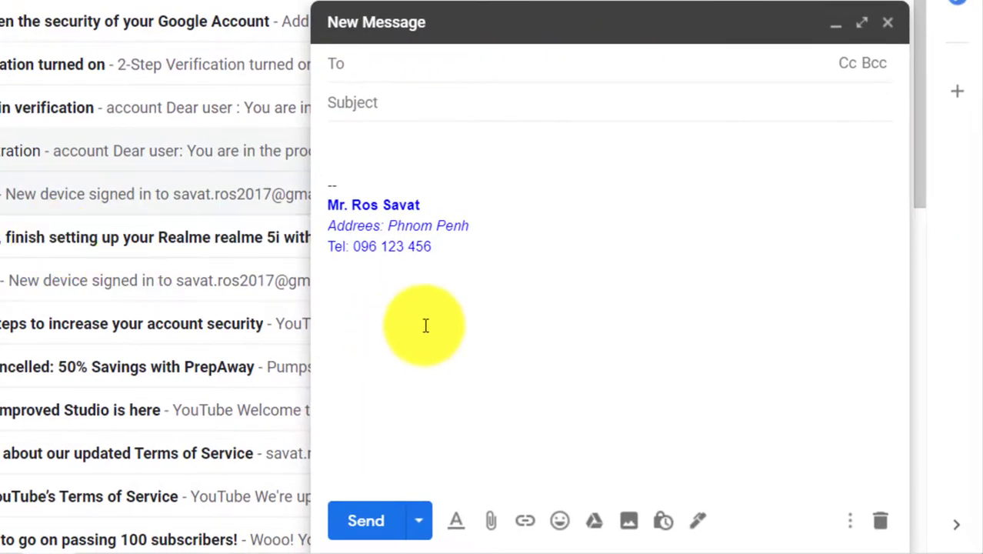
click(496, 242)
mouse_move(497, 242)
mouse_down()
mouse_move(430, 241)
mouse_move(314, 202)
mouse_up()
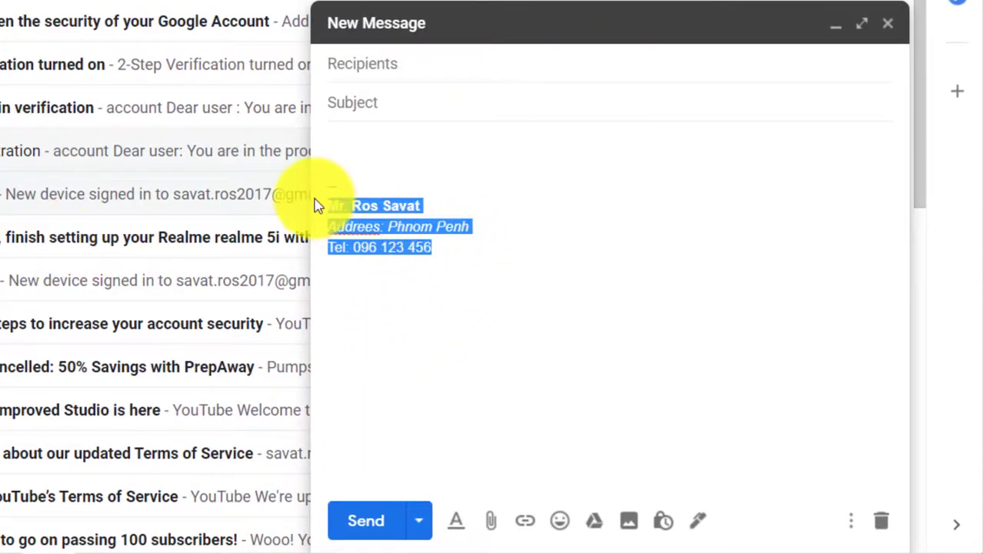
click(412, 264)
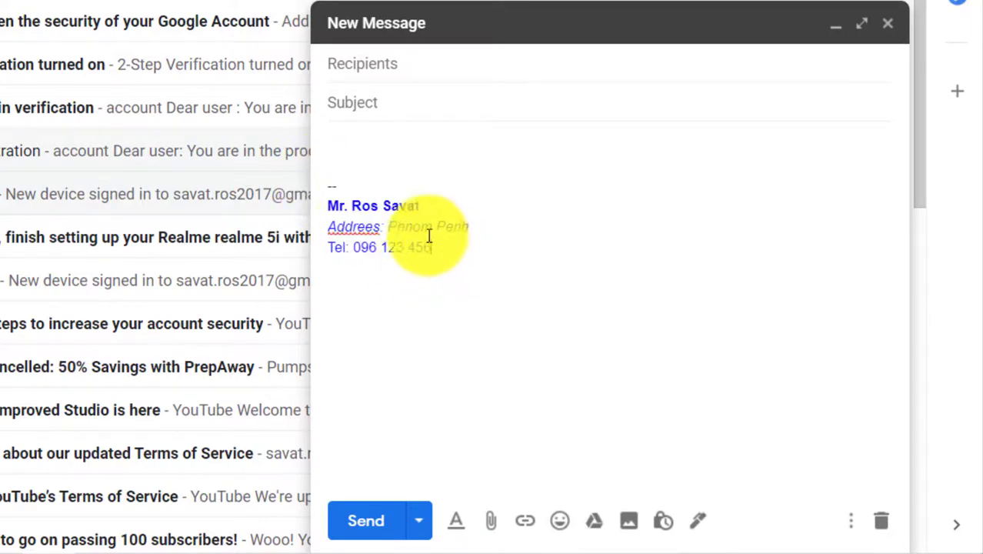
drag(431, 240, 345, 188)
click(433, 296)
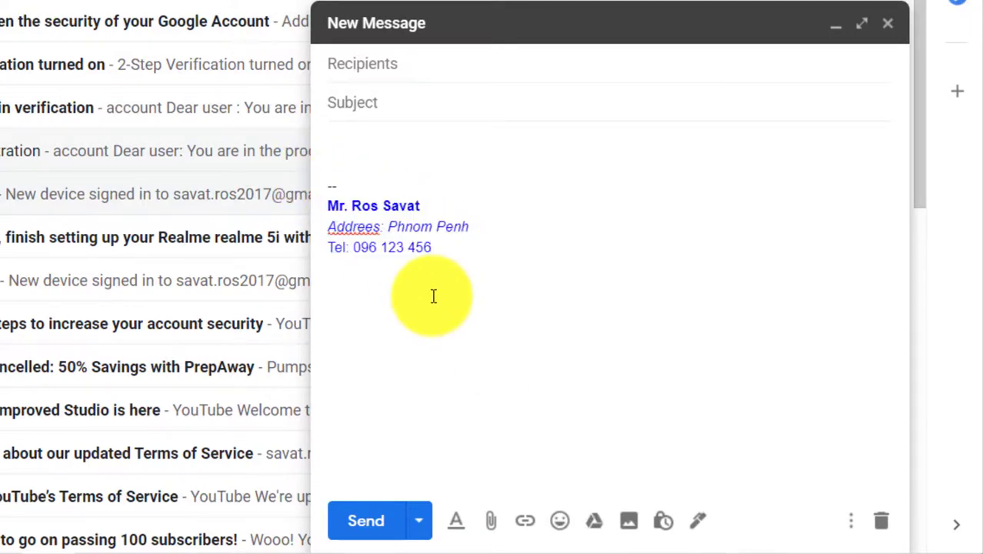